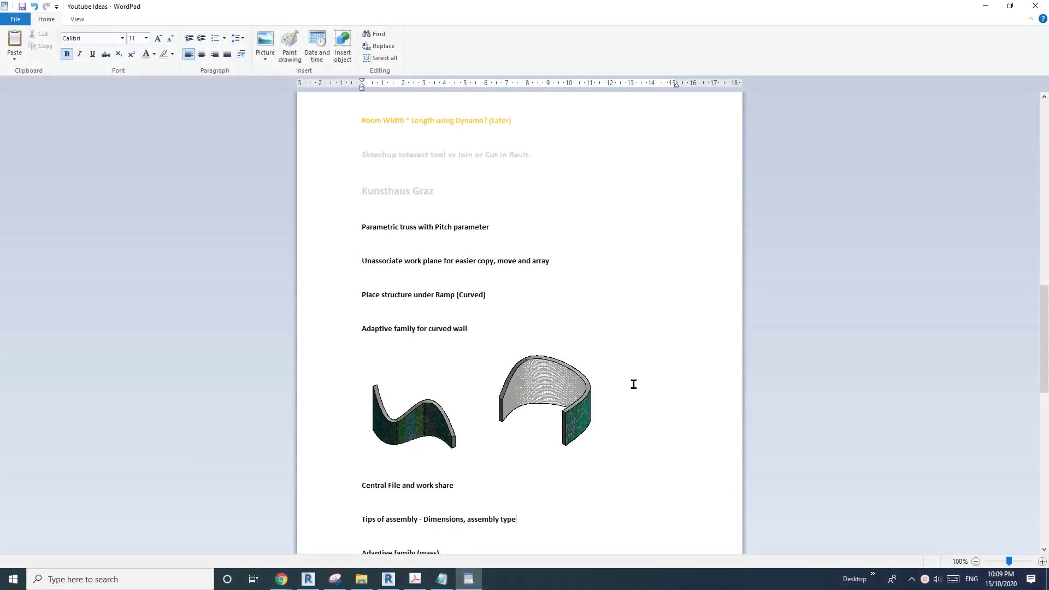
Step: Look at the picture under "Adaptive family for curved wall" in the WordPad notes and switch to Revit
scroll(464, 295, "down", 3)
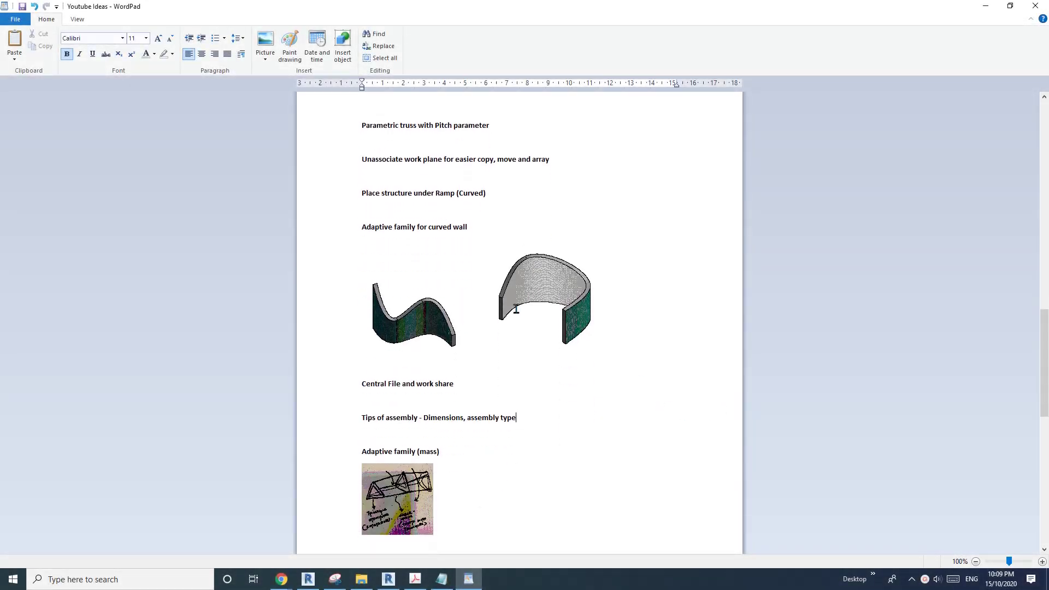
left_click(408, 309)
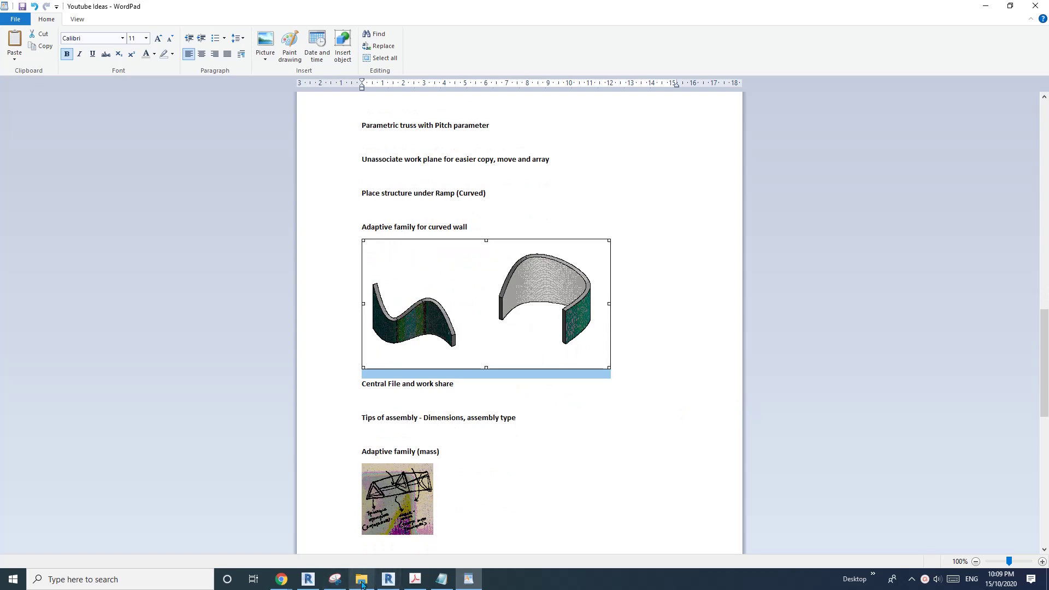
left_click(307, 579)
Step: Examine the shape and sloping tops of the two curved brick walls from several sides in the 3D view
left_click(418, 222)
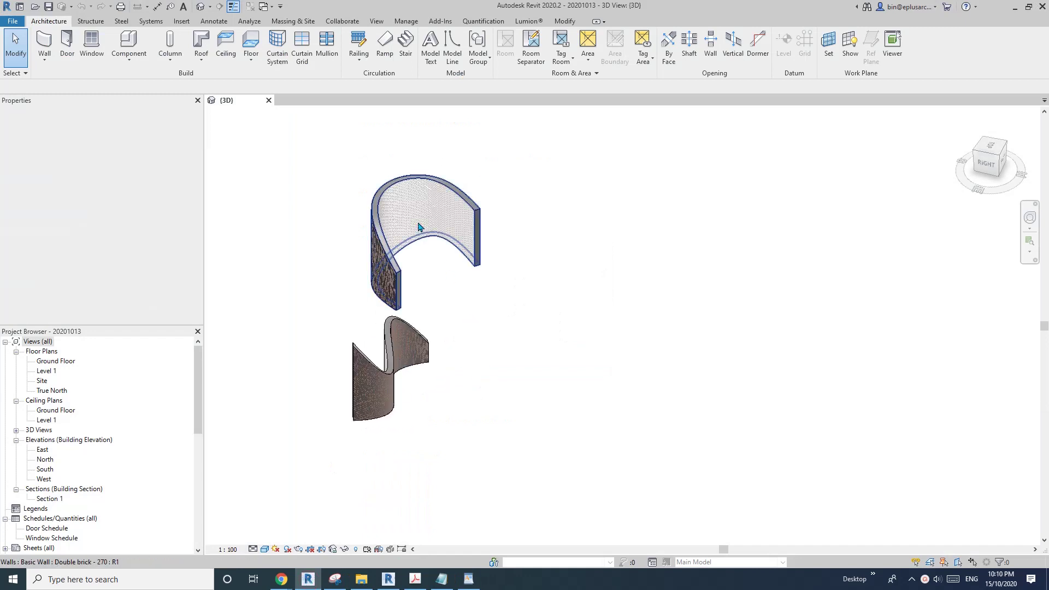
middle_click_drag(371, 310, 639, 335, "shift")
left_click(557, 339)
left_click(545, 230)
middle_click_drag(536, 237, 557, 346, "shift")
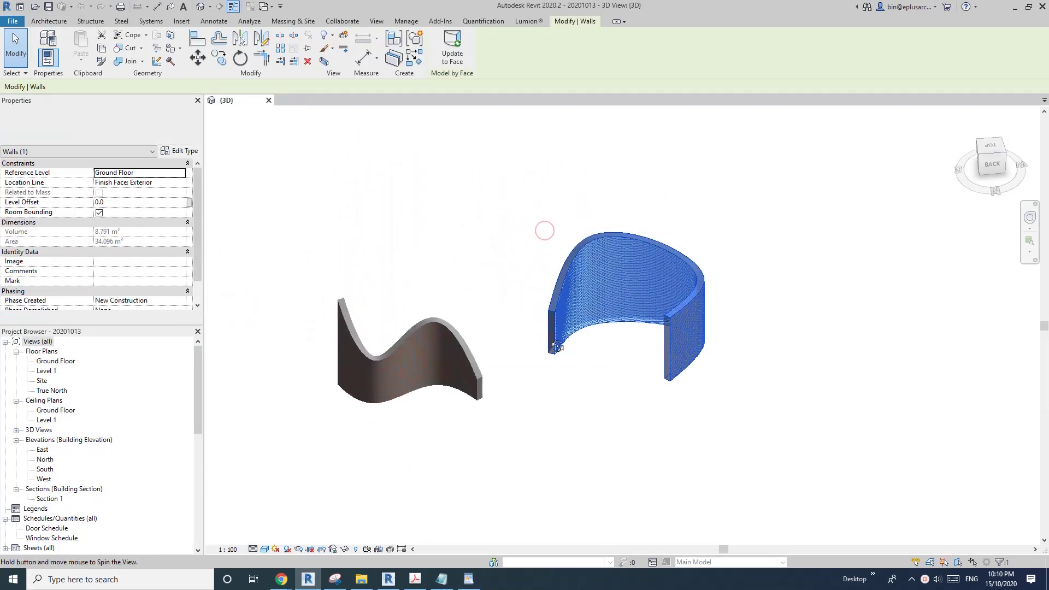
scroll(634, 309, "up", 1)
left_click(634, 382)
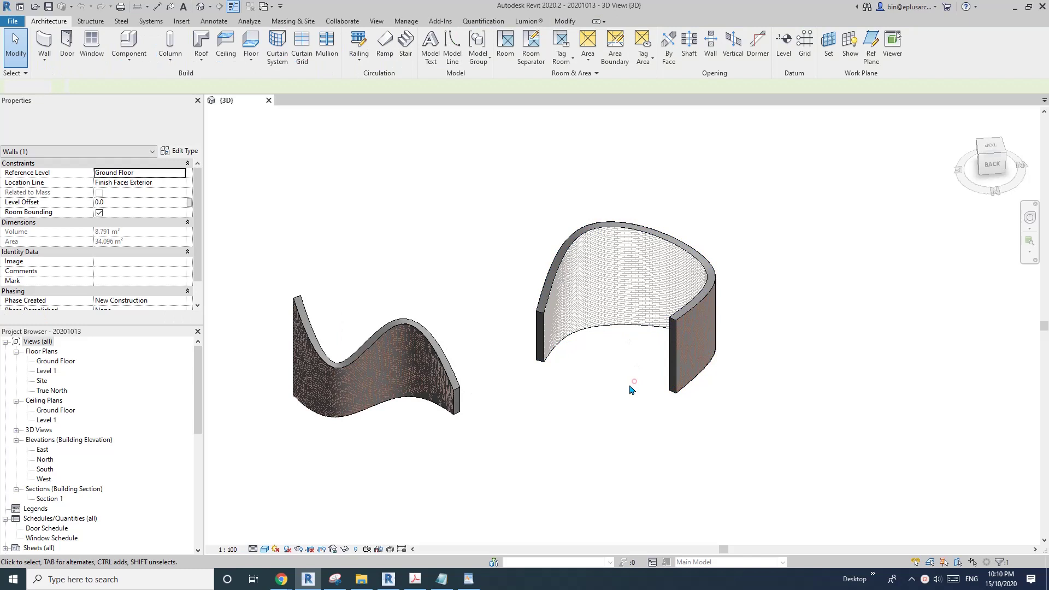
middle_click_drag(631, 390, 778, 318, "shift")
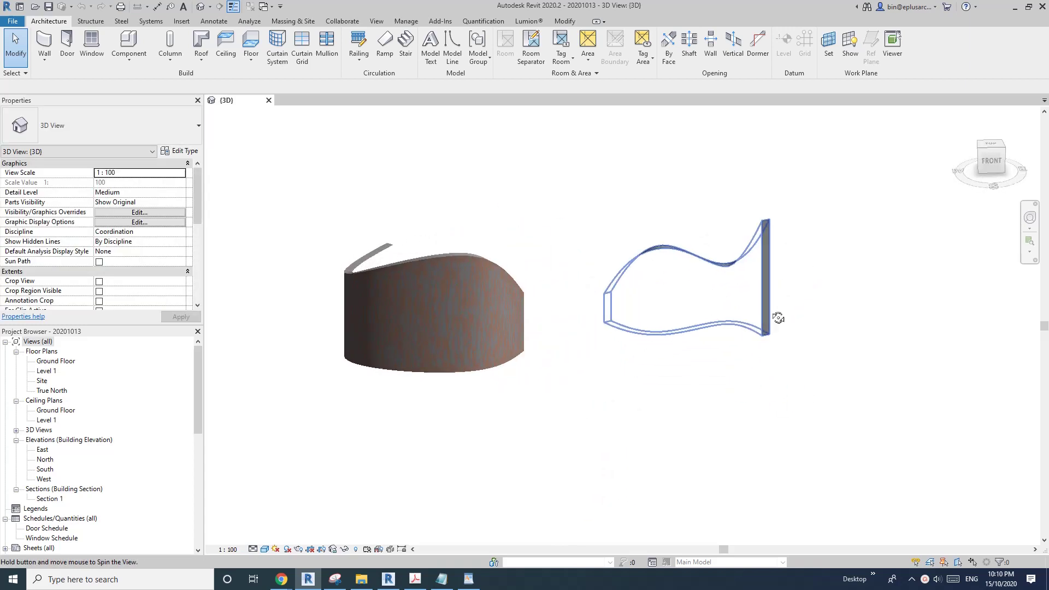
middle_click_drag(684, 273, 631, 367, "shift")
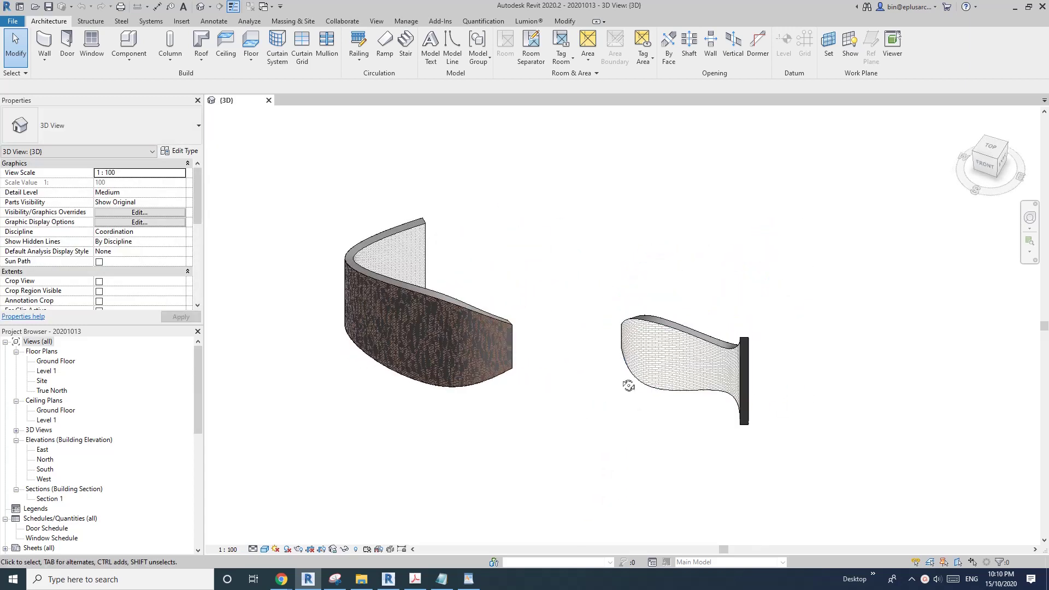
Step: Move the U-shaped Double brick - 270 wall away from the adaptive surface it was built on
left_click(506, 342)
middle_click_drag(507, 343, 405, 312, "shift")
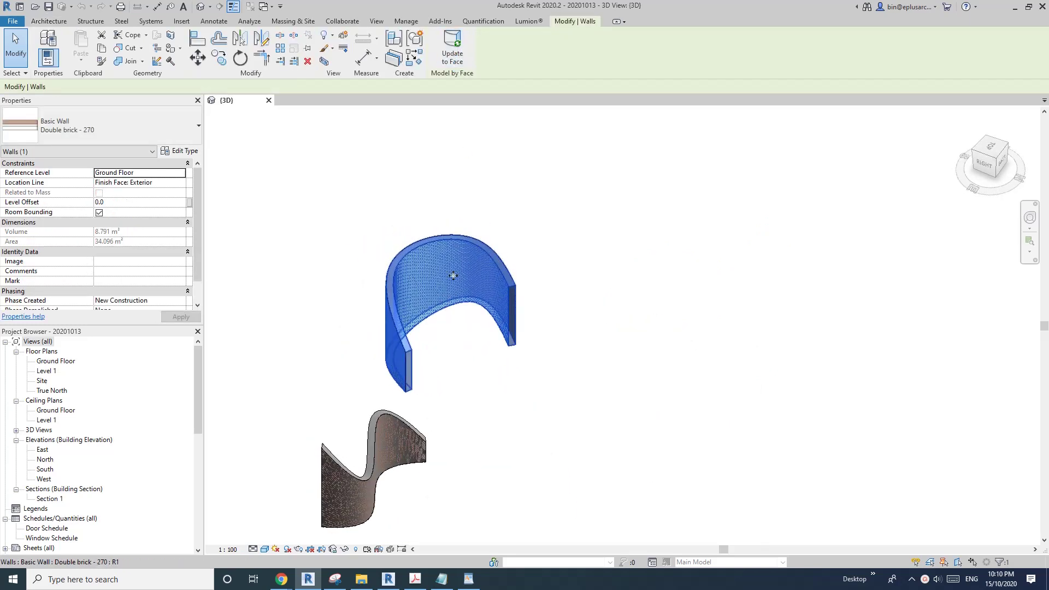
left_click_drag(446, 282, 614, 305)
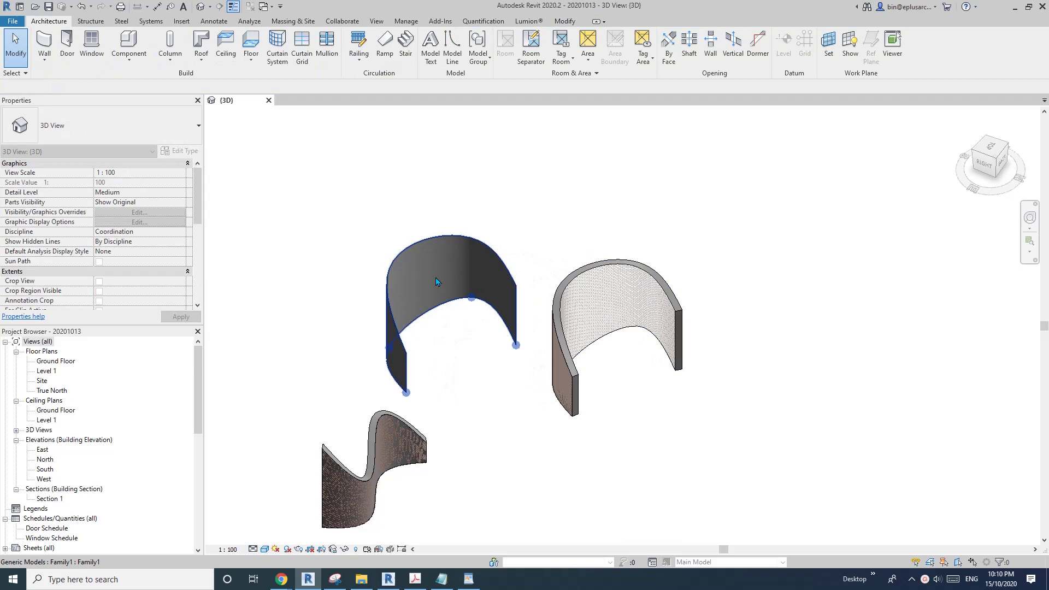
Step: Reshape the U-shaped adaptive surface into an S-curve by moving its first adaptive point outward
left_click(439, 315)
middle_click_drag(439, 314, 416, 313, "shift")
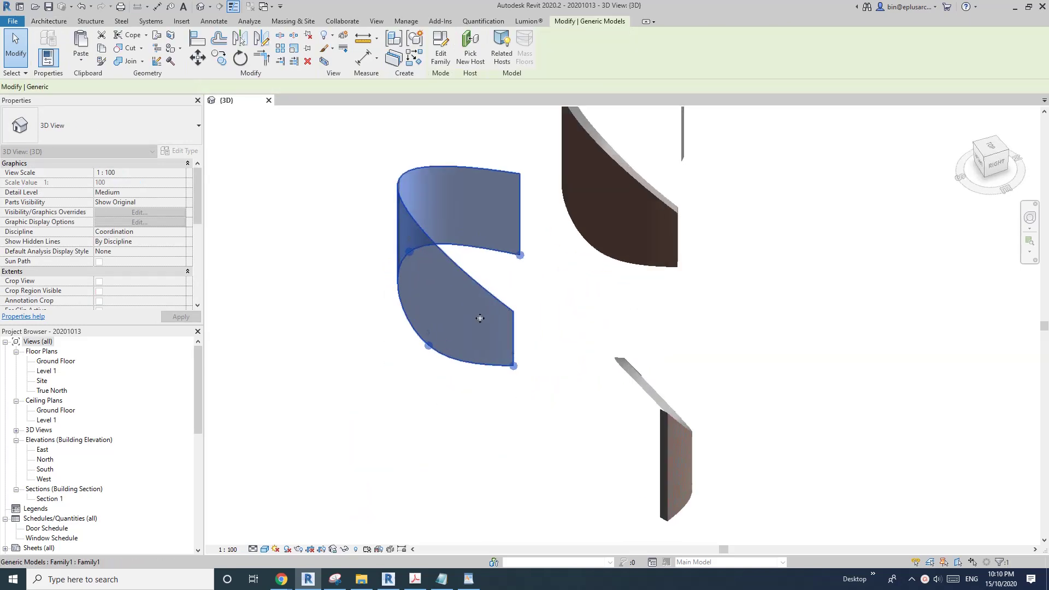
middle_click_drag(480, 318, 508, 307, "shift")
scroll(508, 305, "down", 1)
left_click(509, 300)
left_click(460, 303)
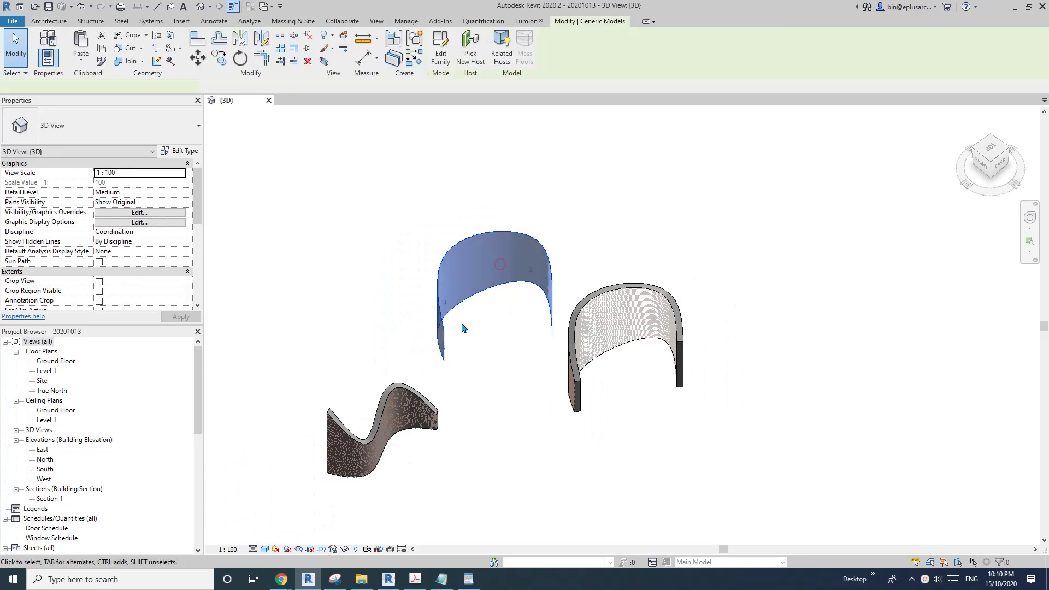
left_click(444, 359)
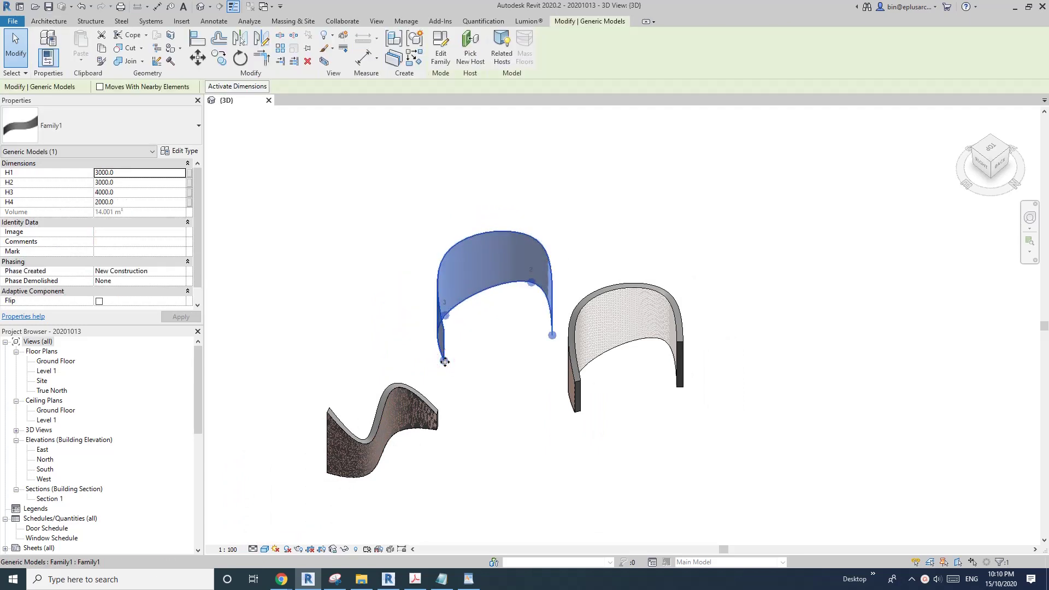
scroll(445, 361, "up", 2)
left_click(443, 360)
left_click_drag(443, 360, 375, 322)
middle_click_drag(372, 304, 476, 274, "shift")
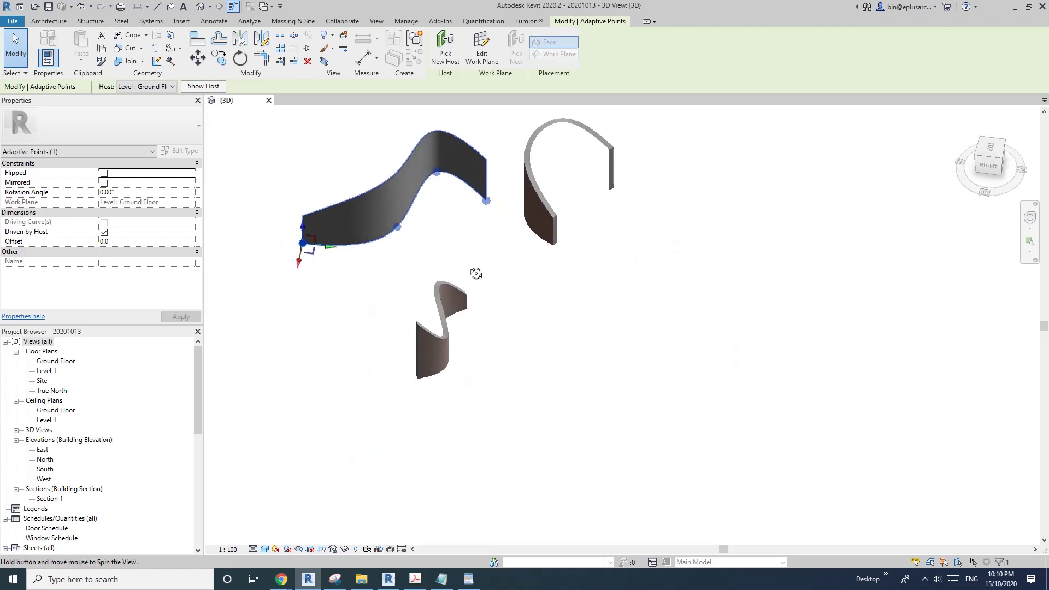
Step: Update the separated brick wall to match the reshaped adaptive face
left_click(442, 227)
left_click(559, 175)
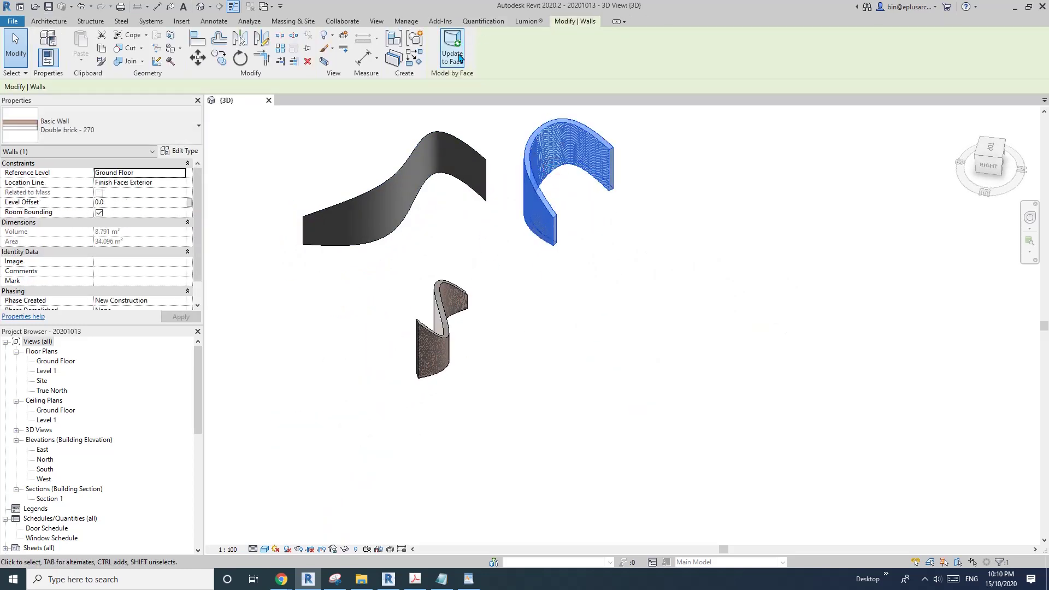
left_click(459, 58)
left_click(663, 129)
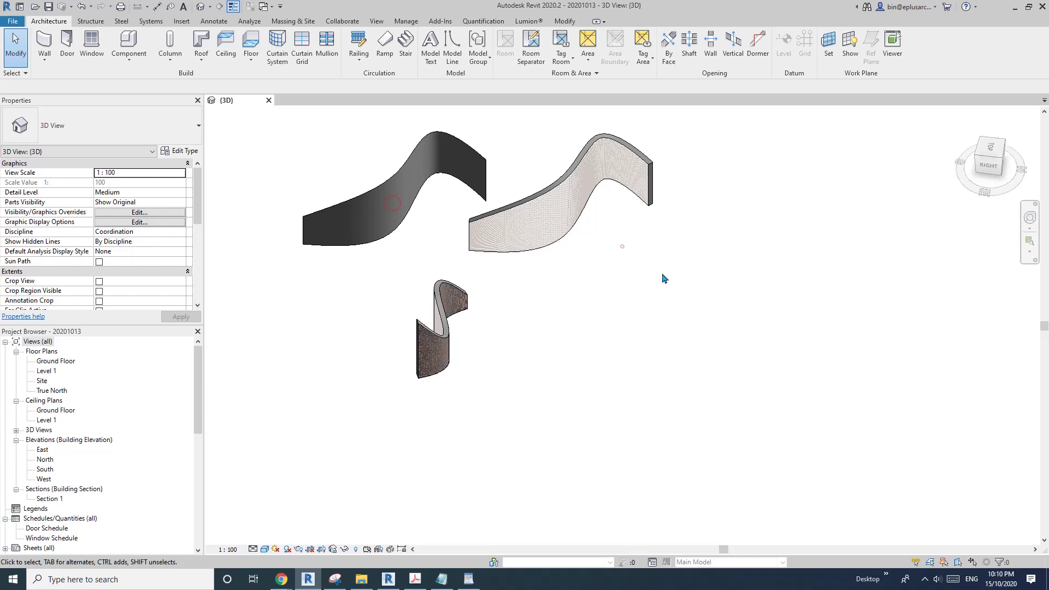
left_click(569, 205)
middle_click_drag(570, 205, 276, 94, "shift")
Step: Close the 20201013 project without saving the changes
key("Escape")
left_click(269, 100)
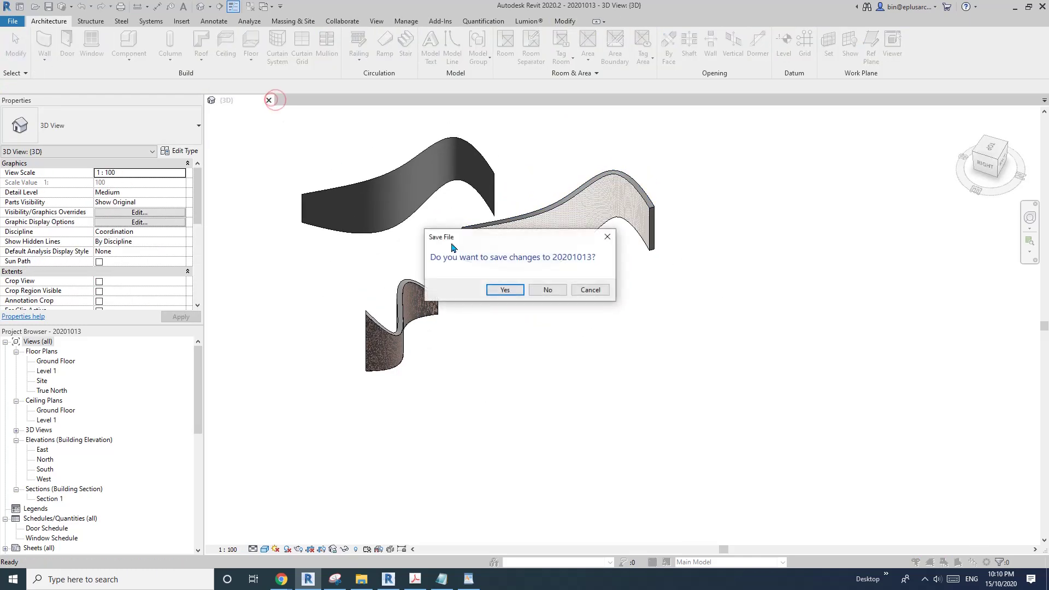
left_click(541, 290)
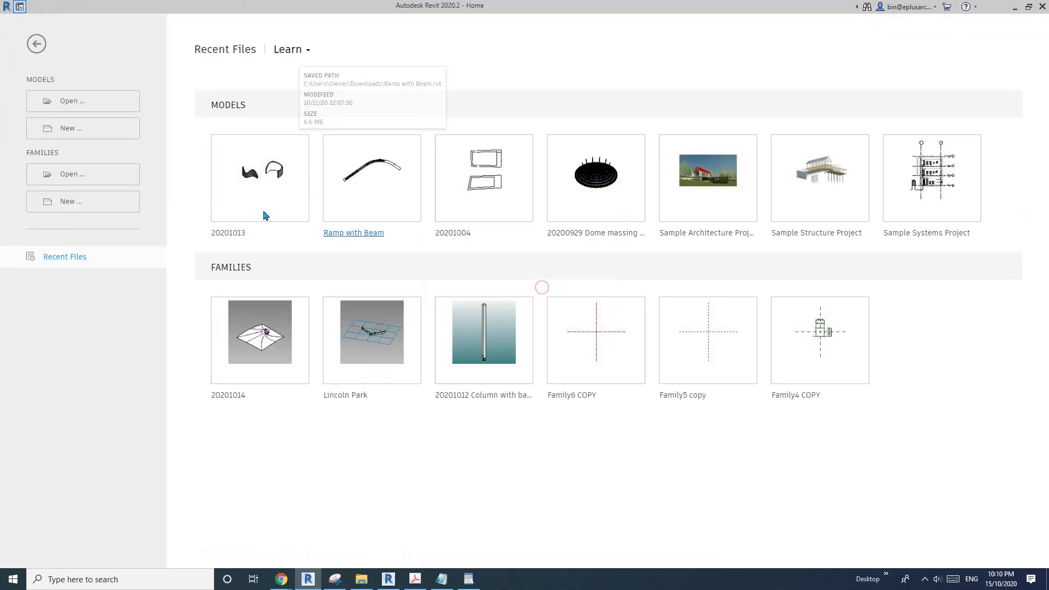
Step: Create a new family from the Metric Generic Model Adaptive template
left_click(75, 204)
left_click(443, 298)
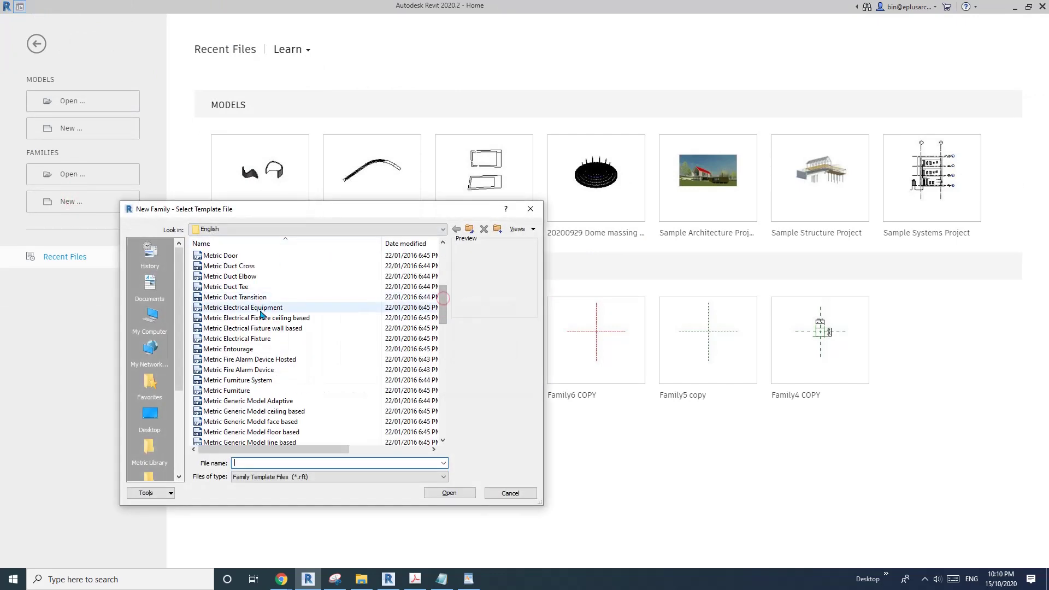
left_click(272, 402)
left_click(444, 496)
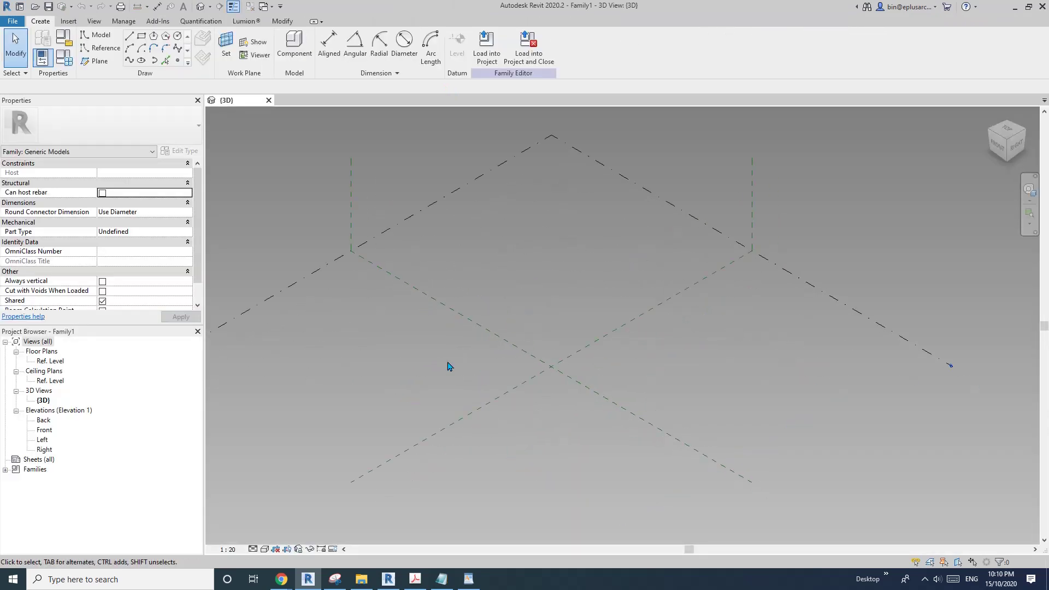
Step: Place four reference points in a loose row on the reference level in the 3D view
left_click(177, 61)
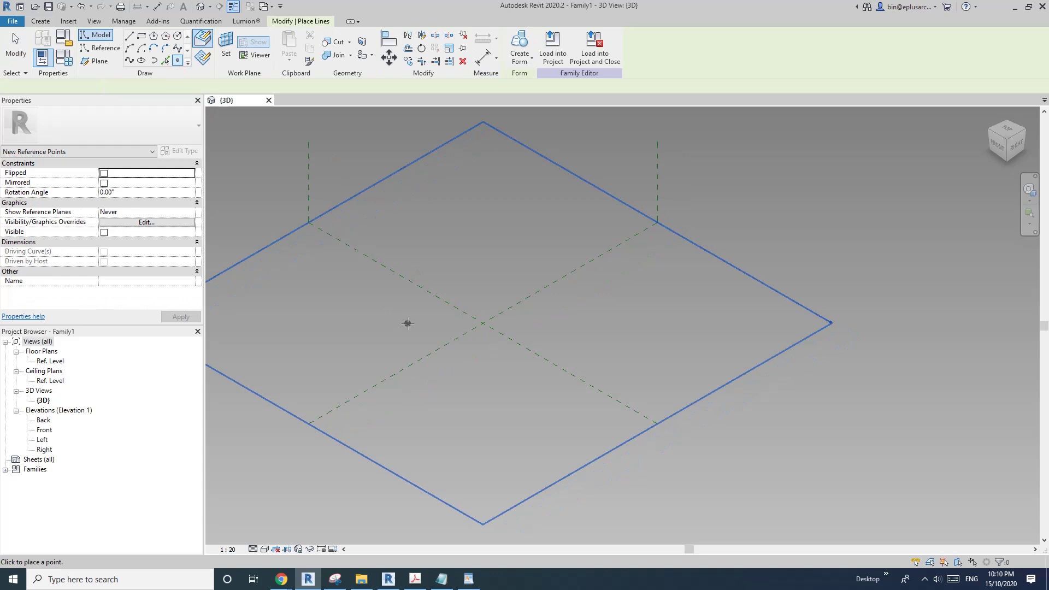
scroll(430, 340, "up", 1)
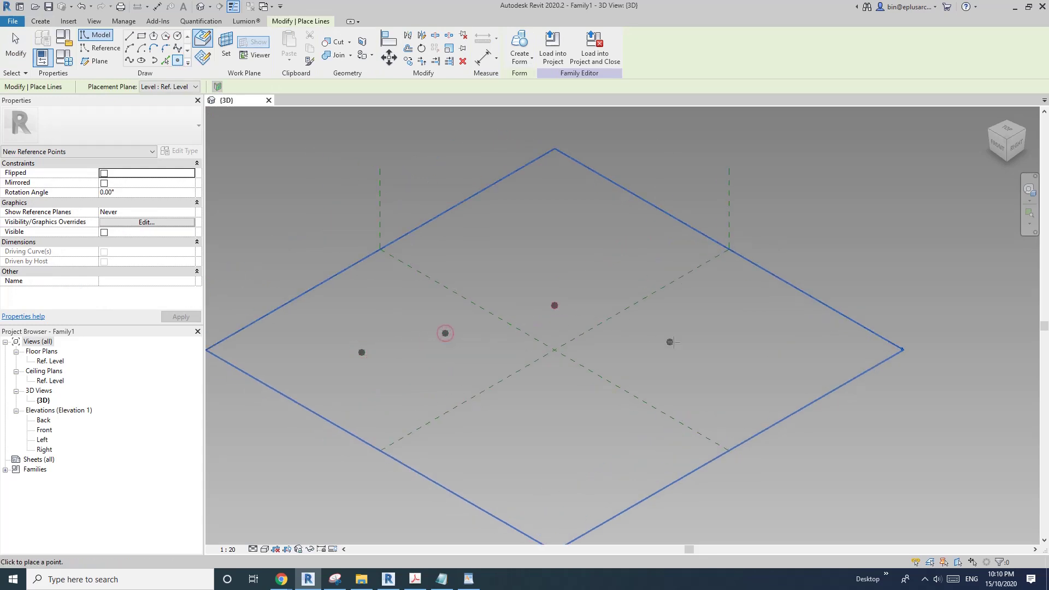
key("Escape")
key("Escape")
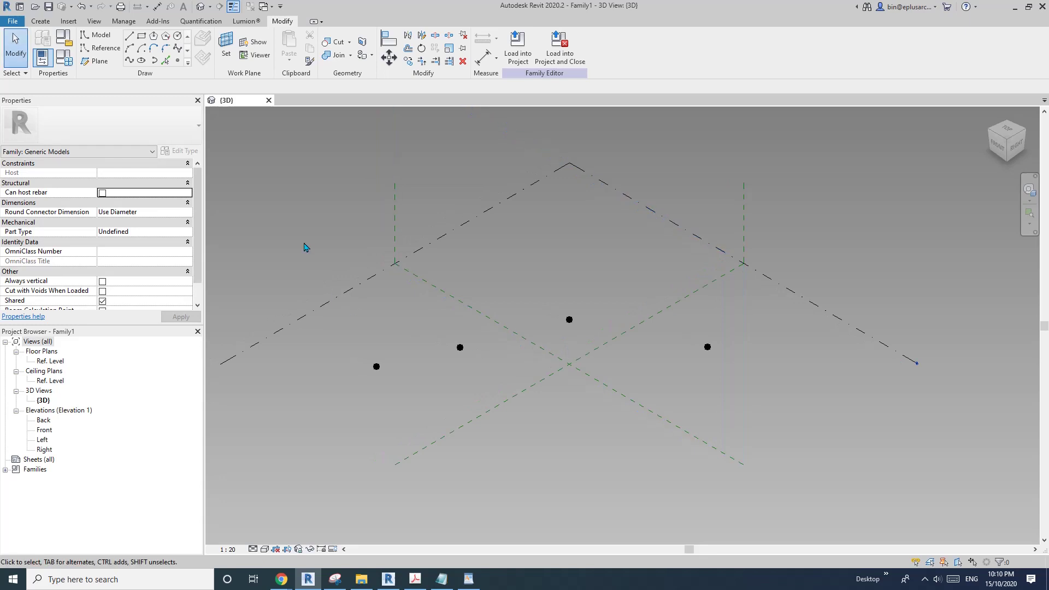
Step: Make all four reference points adaptive
left_click_drag(290, 235, 752, 407)
left_click(570, 47)
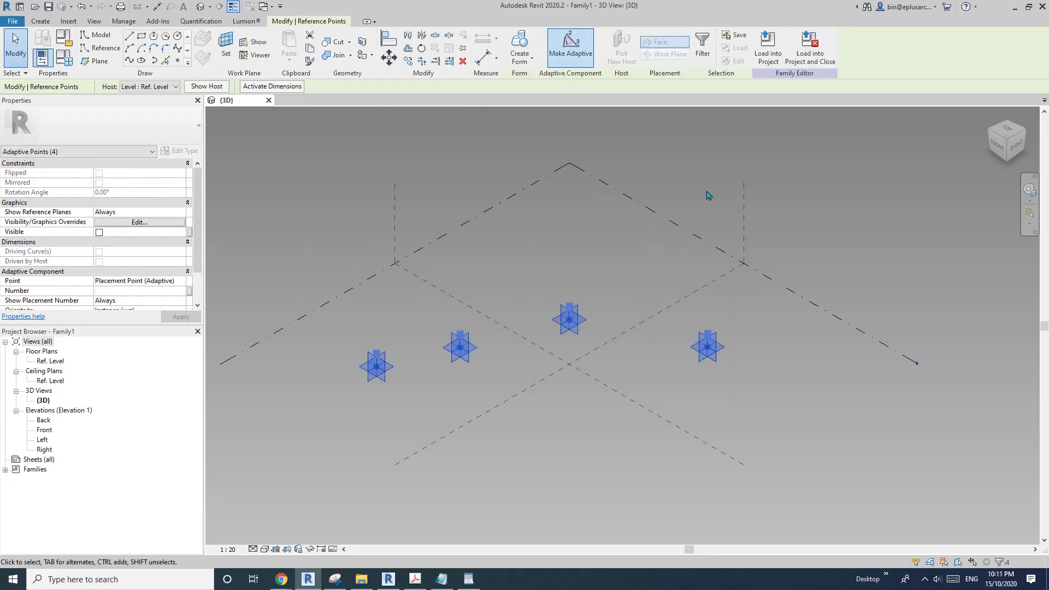
left_click(497, 328)
Step: Place a reference point hosted on the horizontal work plane of adaptive point 1 and raise it vertically above it
middle_click_drag(605, 375, 656, 363)
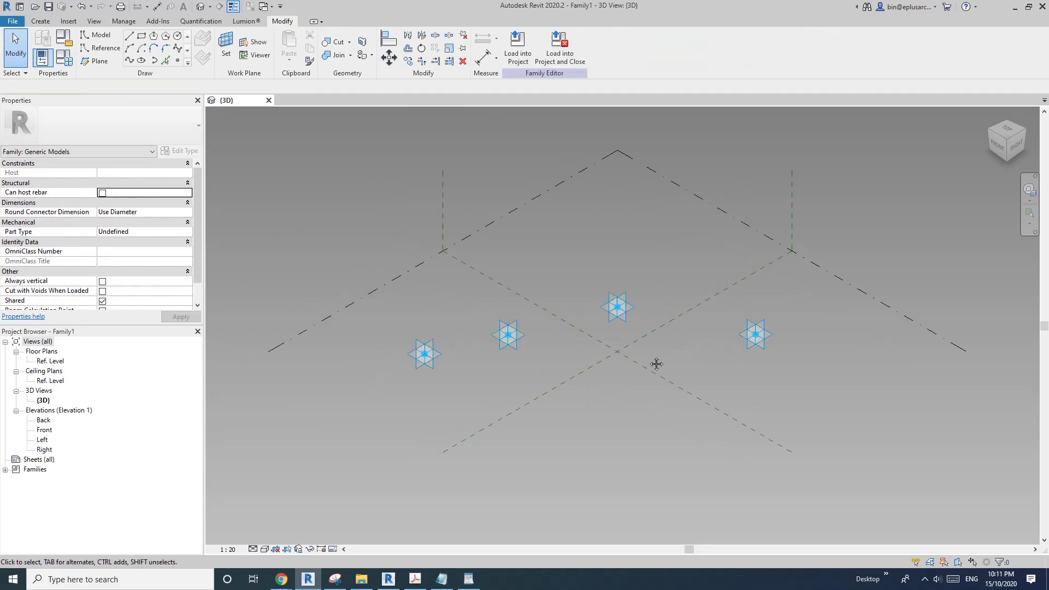
scroll(374, 332, "up", 2)
middle_click_drag(278, 262, 303, 236, "shift")
left_click(177, 60)
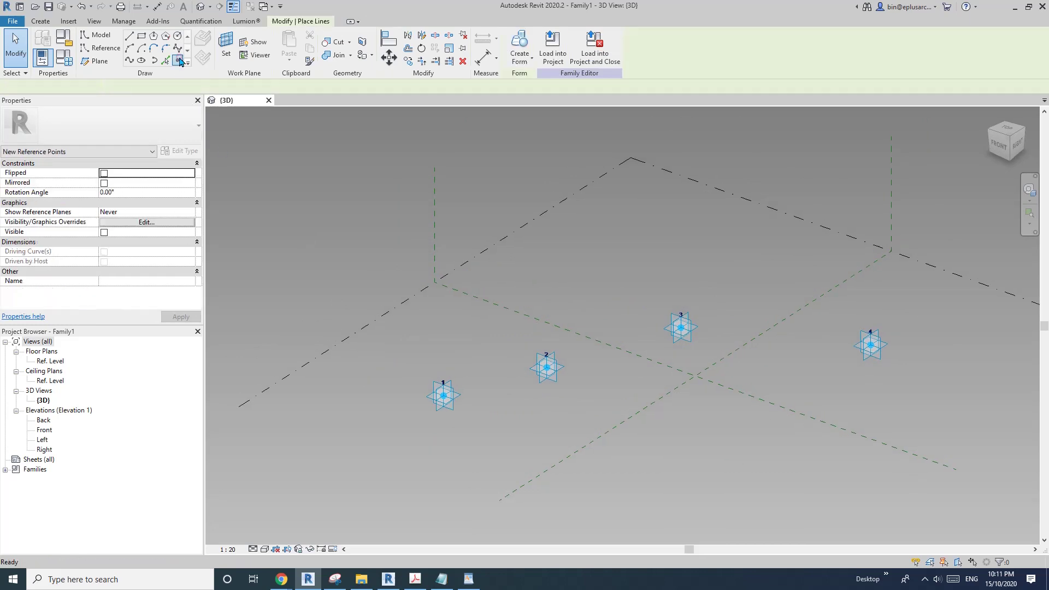
left_click(227, 55)
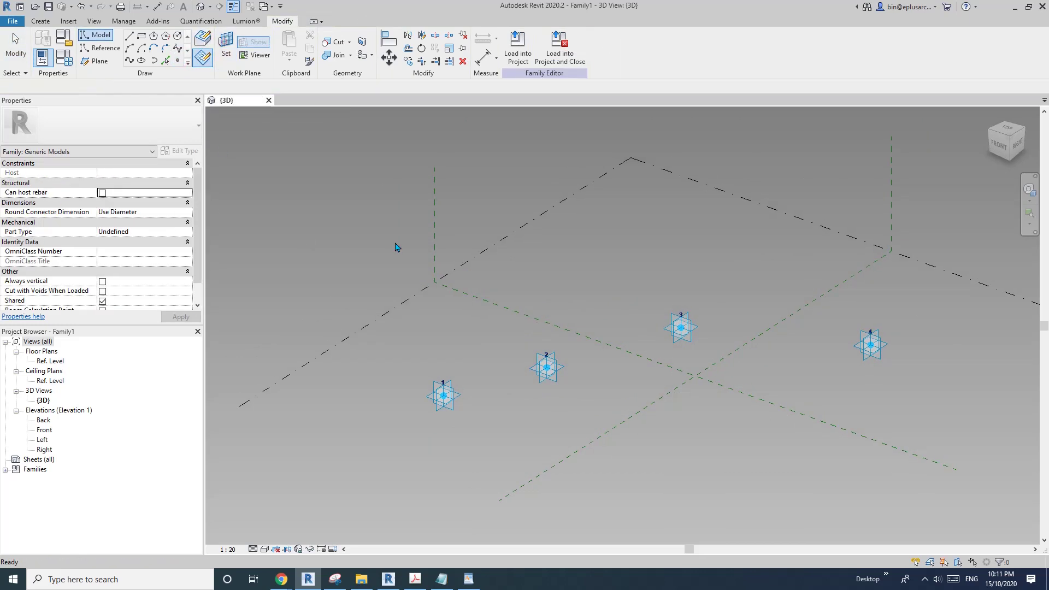
left_click(463, 395)
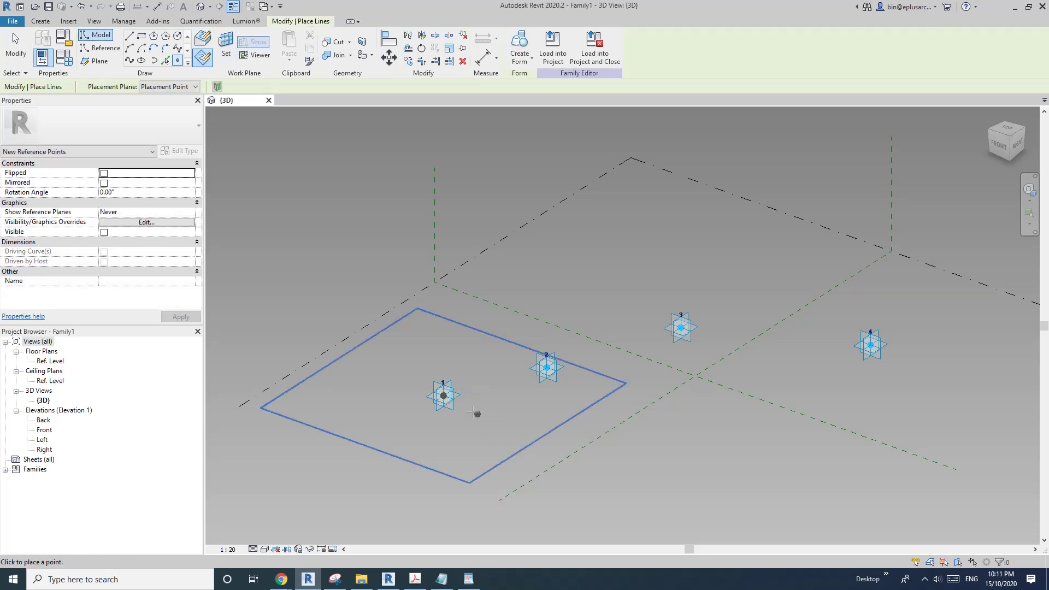
key("Escape")
left_click(445, 398)
left_click_drag(444, 367, 449, 296)
Step: Place a reference point hosted on the horizontal work plane of adaptive point 2 and raise it vertically above it
middle_click_drag(450, 295, 382, 306)
left_click(179, 60)
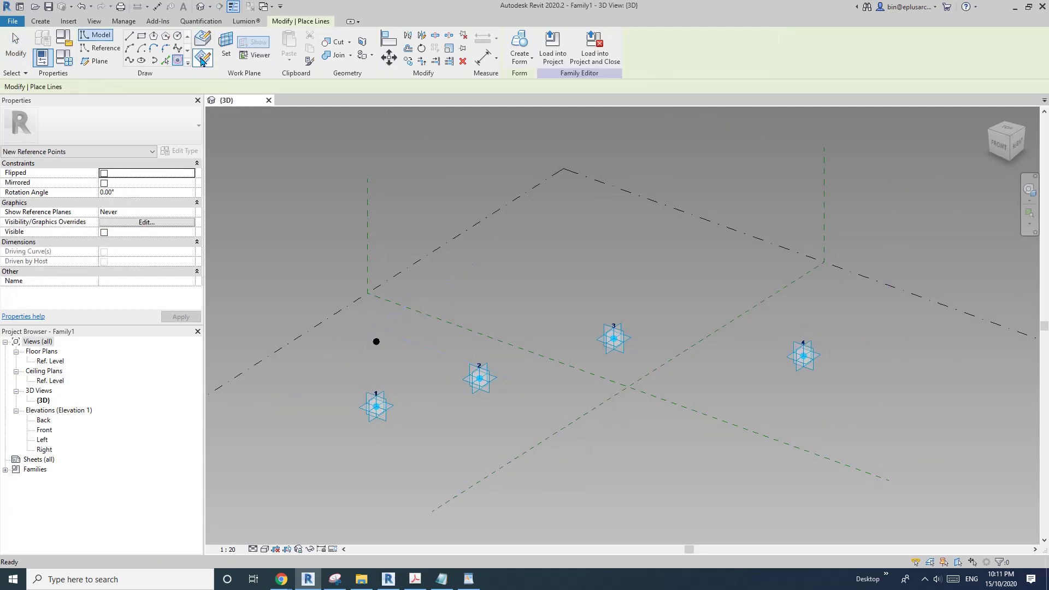
left_click(202, 59)
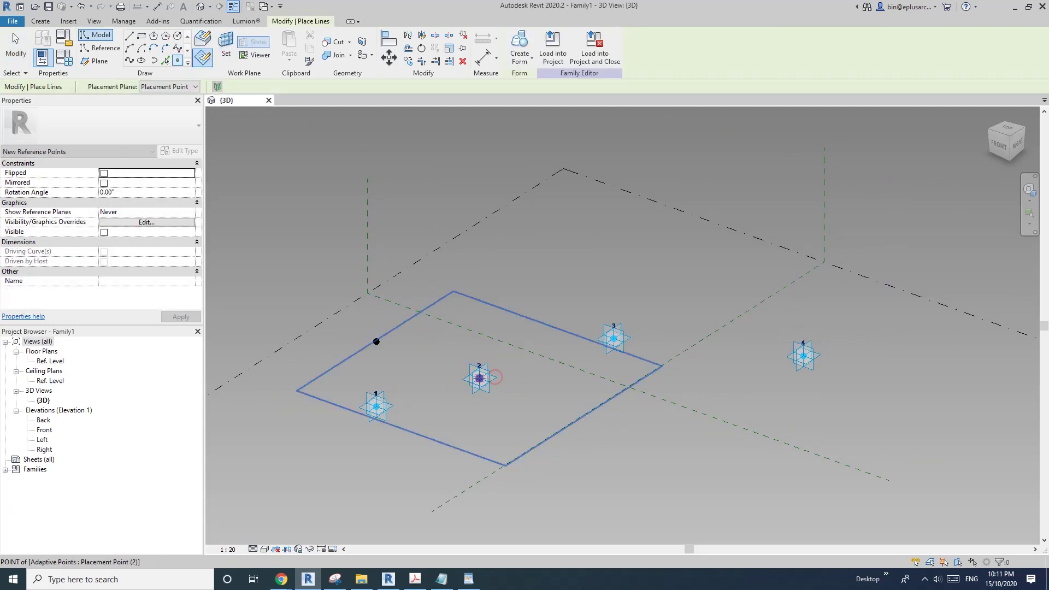
left_click(480, 378)
key("Escape")
left_click(480, 378)
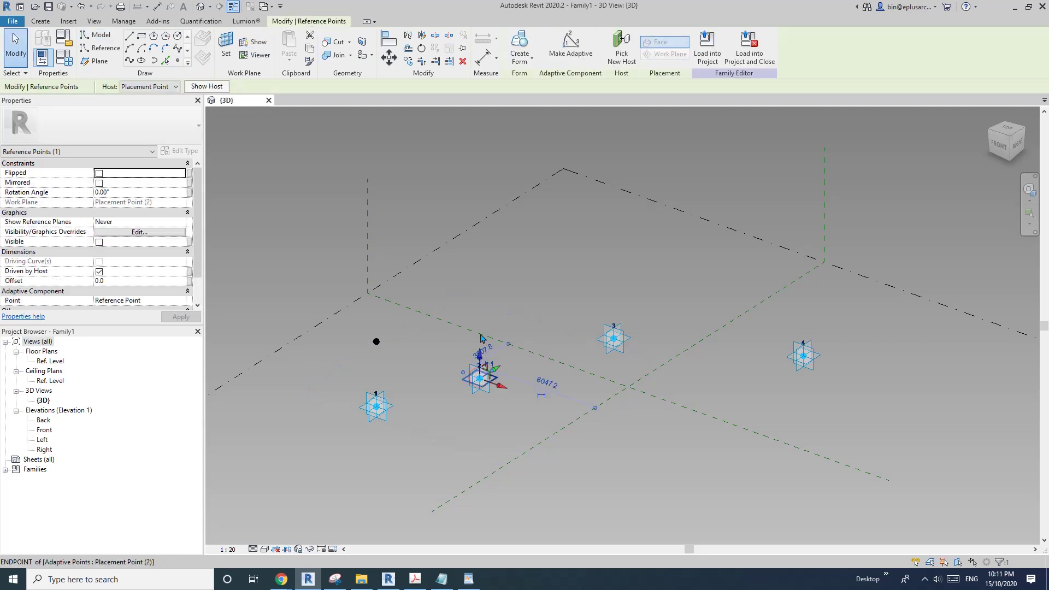
middle_click_drag(481, 337, 423, 353)
key("Escape")
Step: Place a reference point hosted on the horizontal work plane of adaptive point 3 and raise it vertically above it
left_click(178, 60)
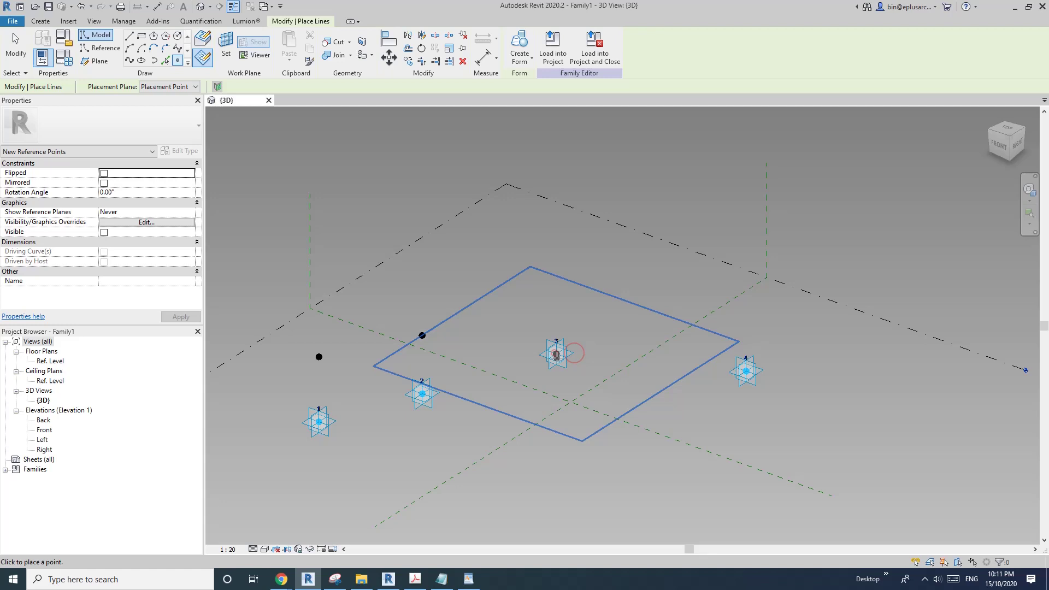
left_click(557, 356)
key("Escape")
left_click(556, 356)
left_click_drag(557, 326, 557, 276)
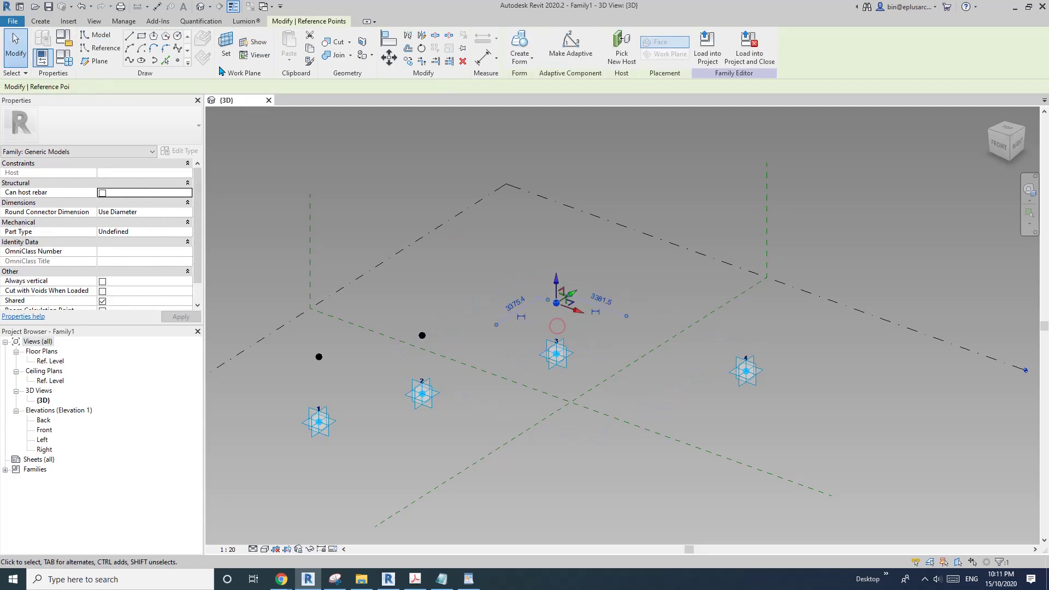
Step: Place a reference point hosted on the horizontal work plane of adaptive point 4 and raise it vertically above it
left_click(226, 49)
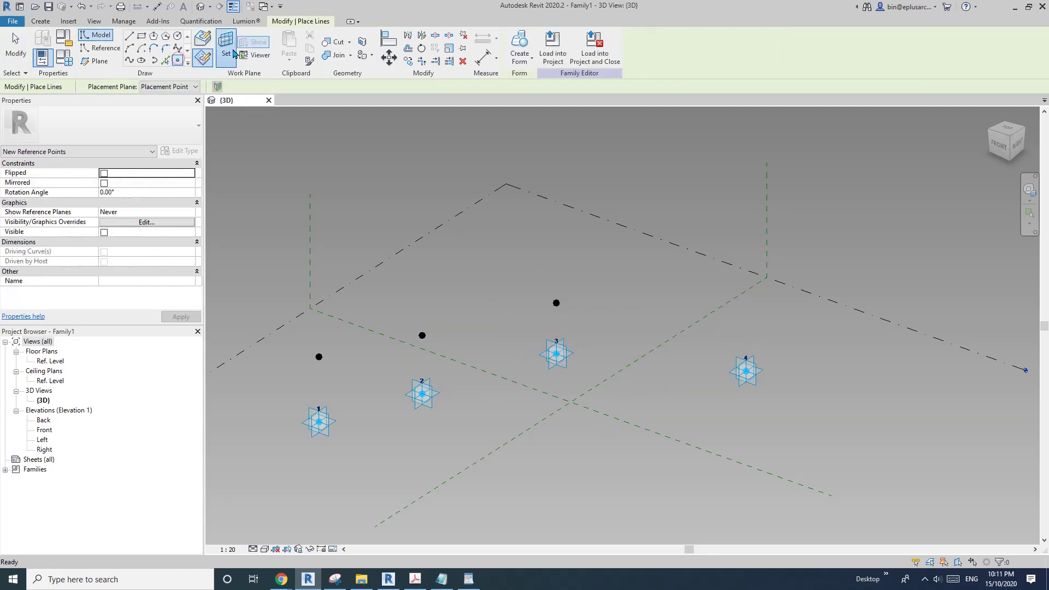
left_click(761, 372)
key("Escape")
left_click(746, 371)
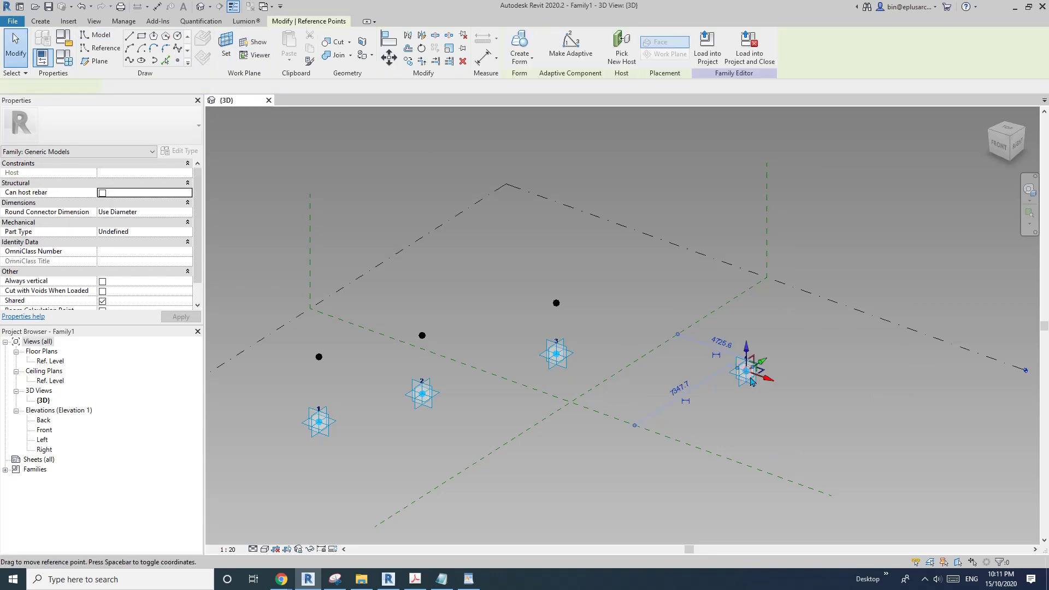
Step: Associate the offset of the reference point above adaptive point 1 with a new length parameter H1
left_click(318, 356)
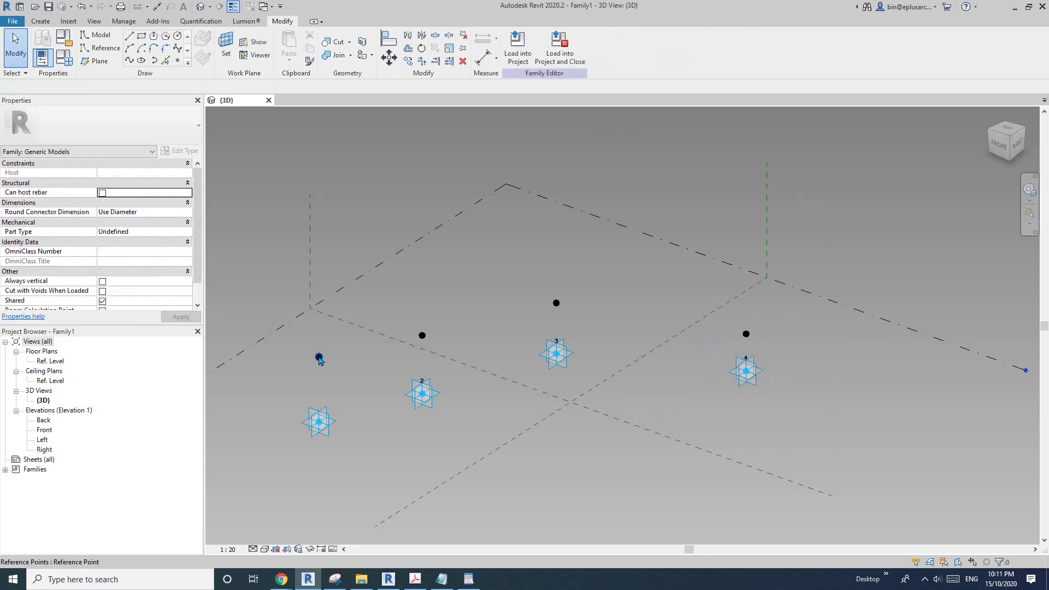
left_click(189, 280)
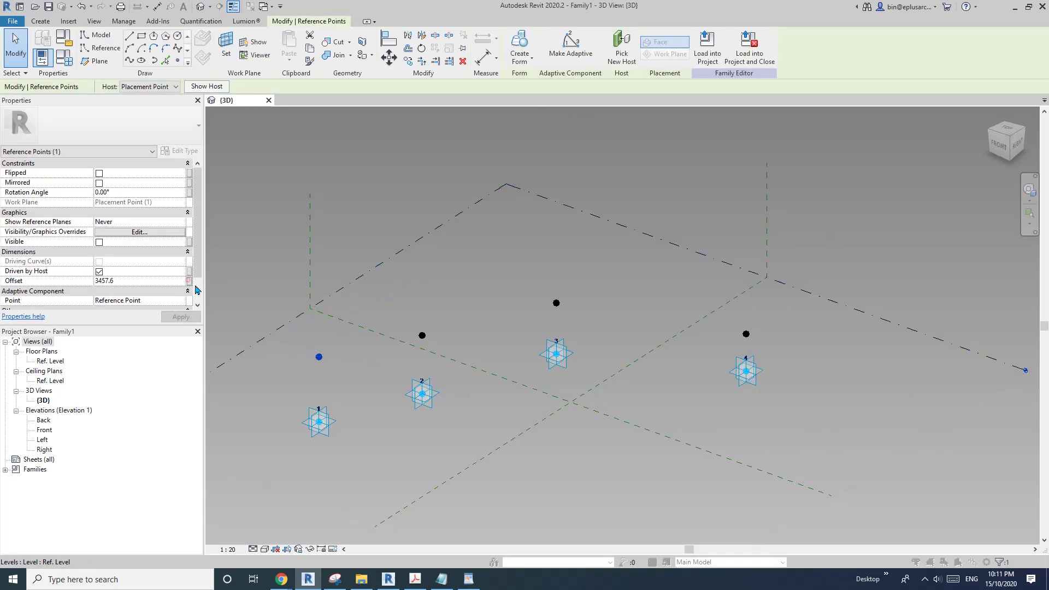
left_click(679, 375)
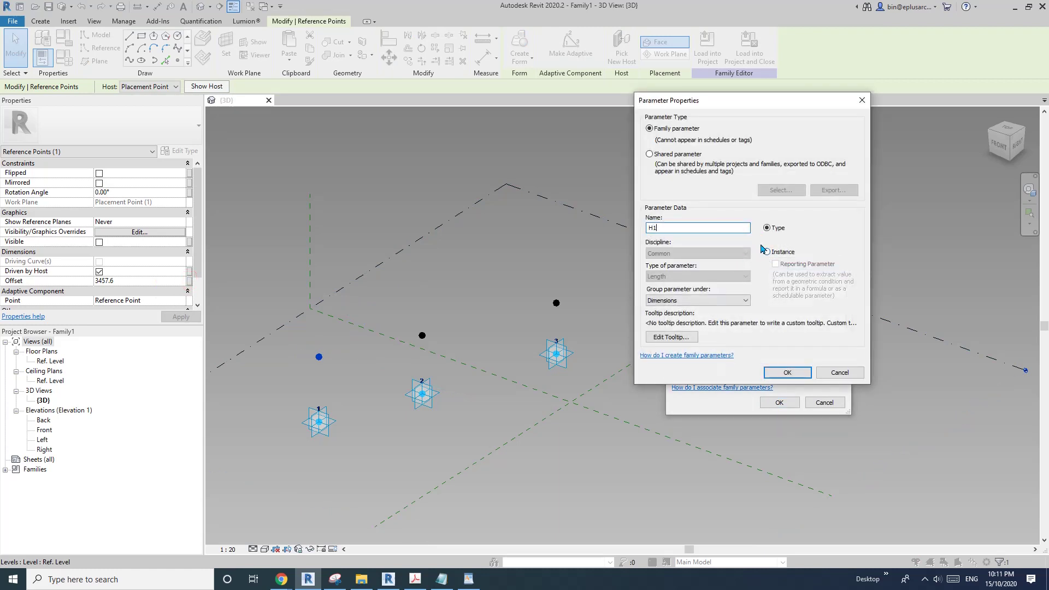
left_click(787, 372)
left_click(779, 402)
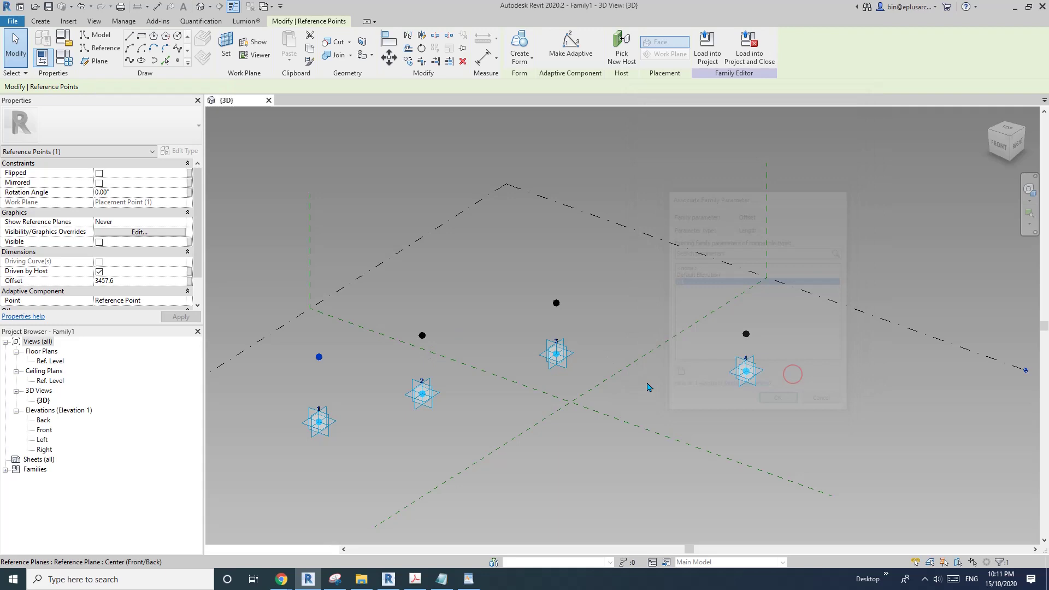
left_click_drag(199, 272, 186, 284)
left_click(189, 271)
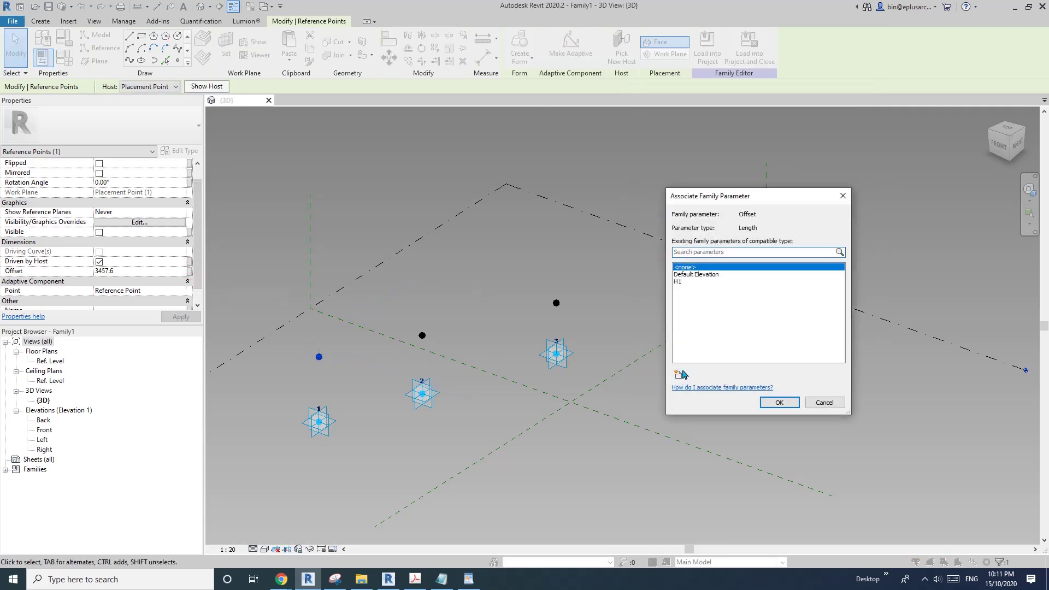
left_click(680, 282)
left_click(780, 399)
key("Escape")
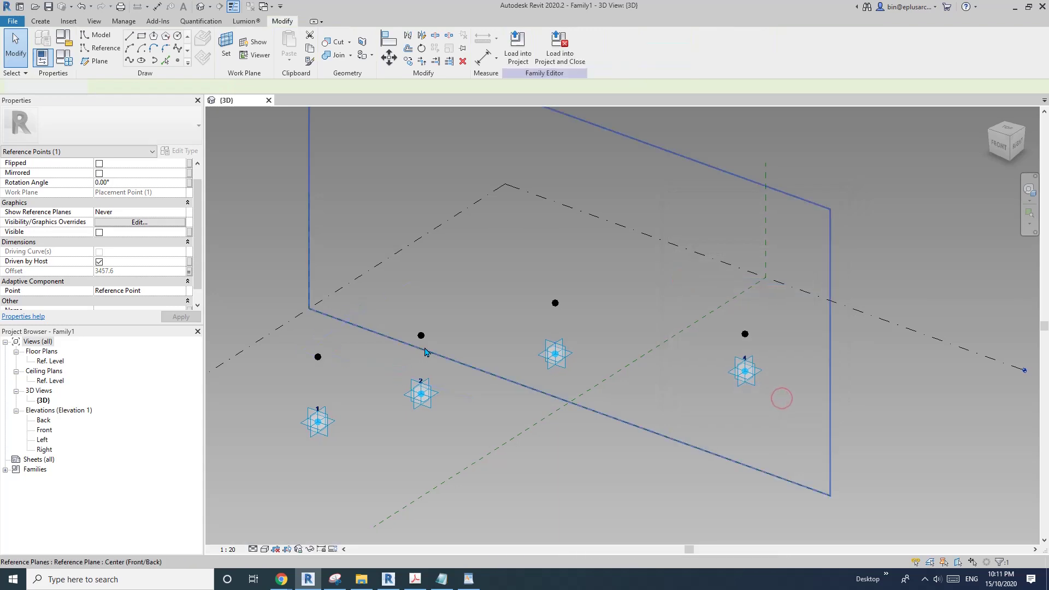
Step: Associate the offset of the reference point above adaptive point 2 with a new instance length parameter H2
left_click(422, 335)
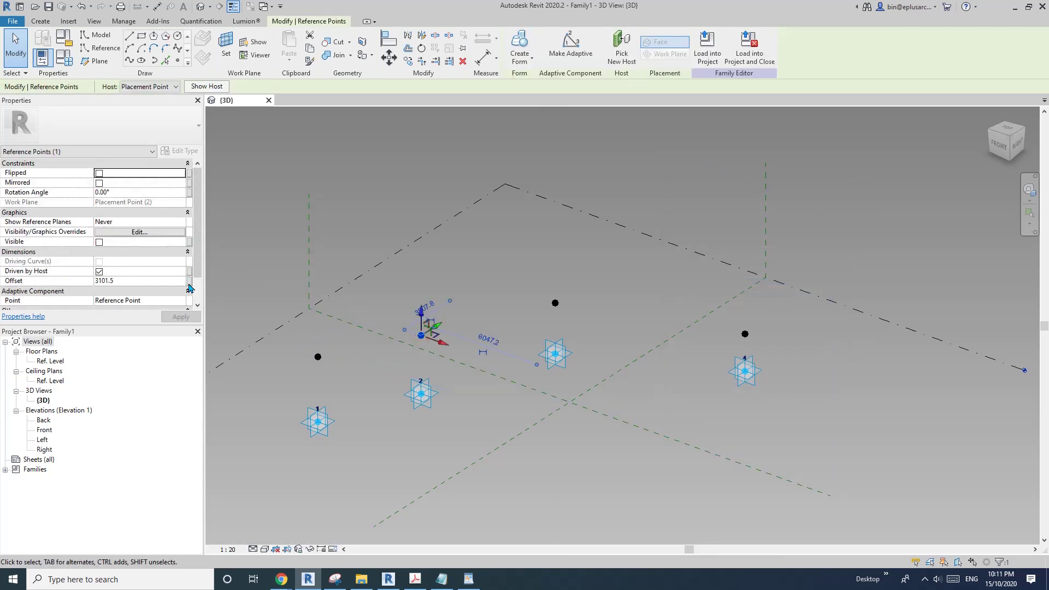
left_click(189, 281)
left_click(679, 374)
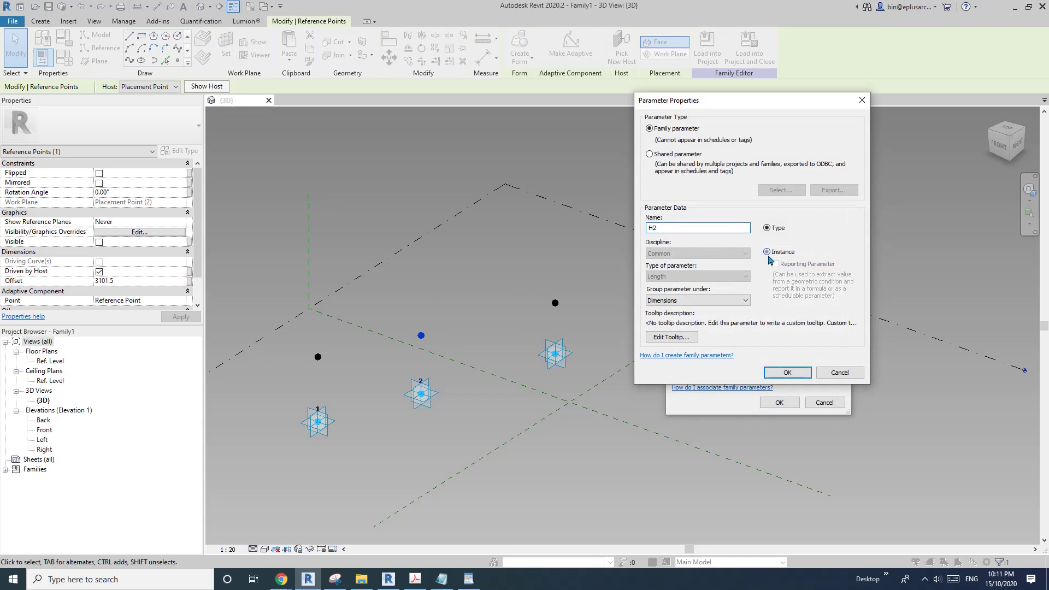
left_click(788, 373)
left_click(780, 402)
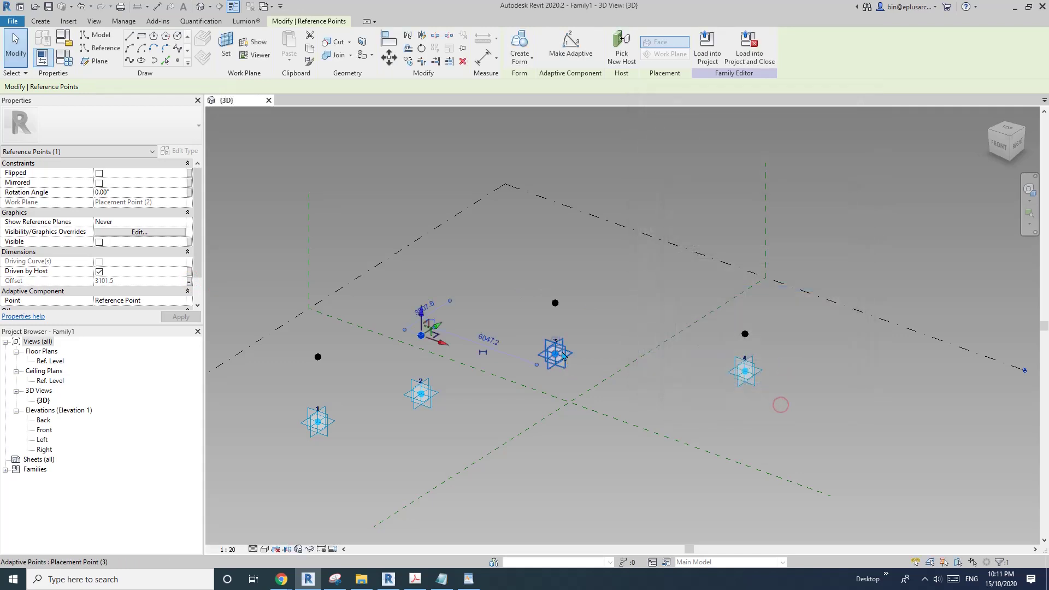
Step: Associate the offset of the reference point above adaptive point 3 with a new instance length parameter H3
left_click(555, 304)
left_click(189, 282)
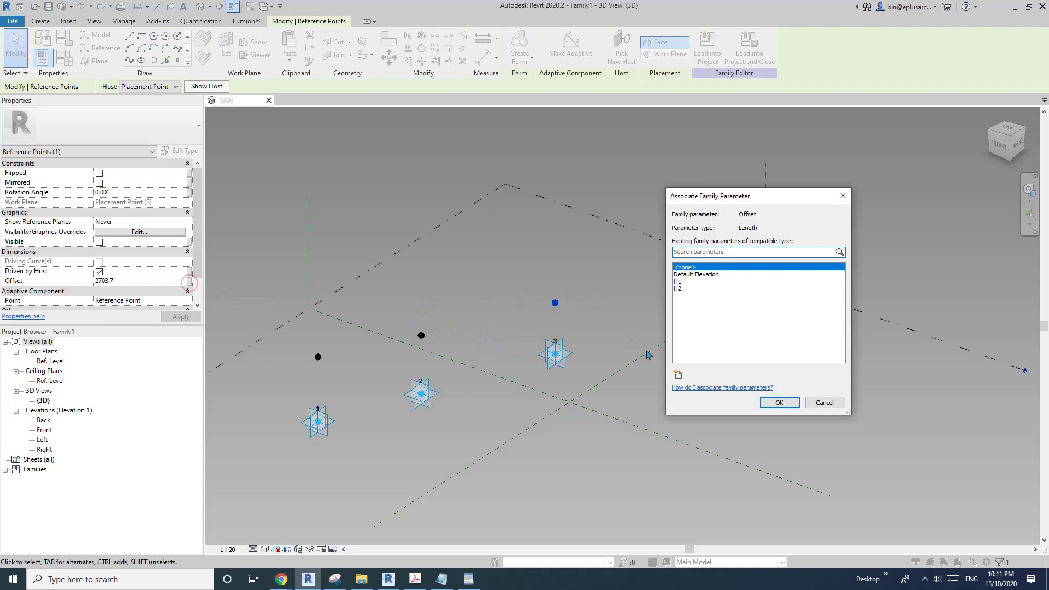
left_click(678, 375)
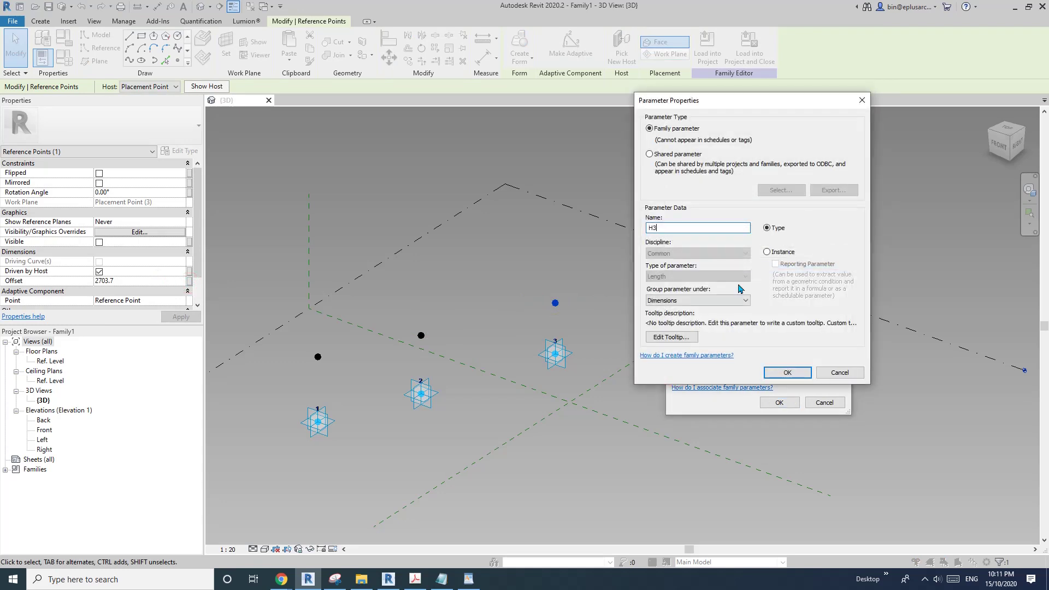
left_click(788, 372)
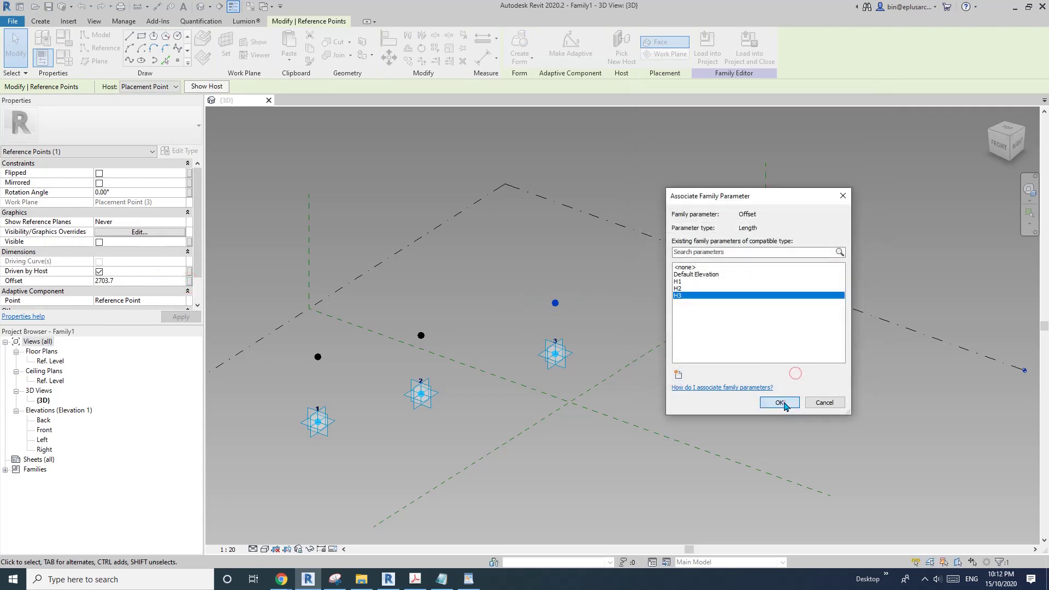
left_click(784, 402)
Step: Associate the offset of the reference point above adaptive point 4 with a new instance length parameter H4
left_click(745, 335)
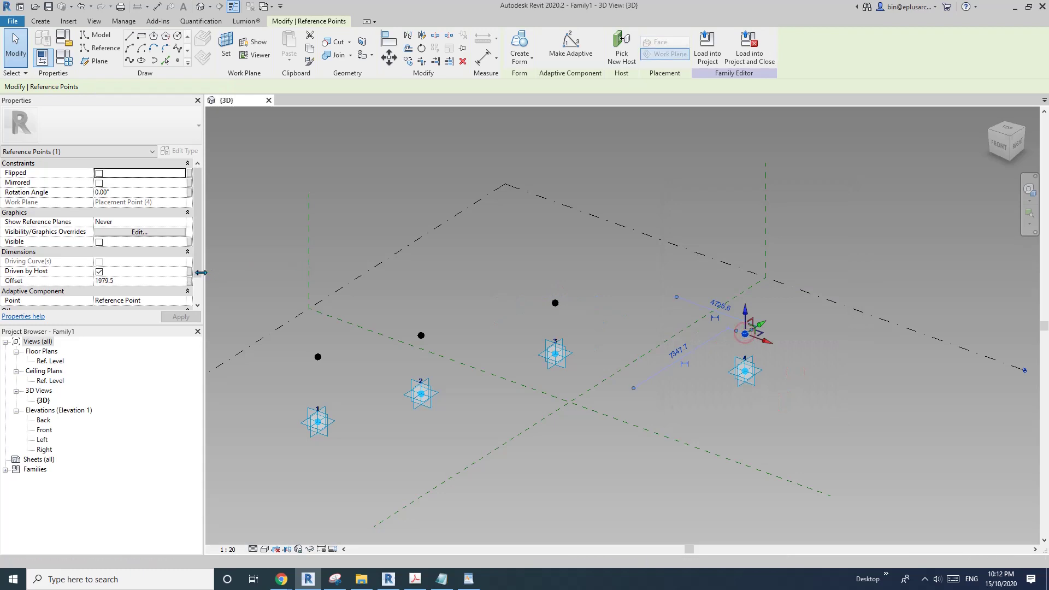
left_click(189, 281)
left_click(678, 375)
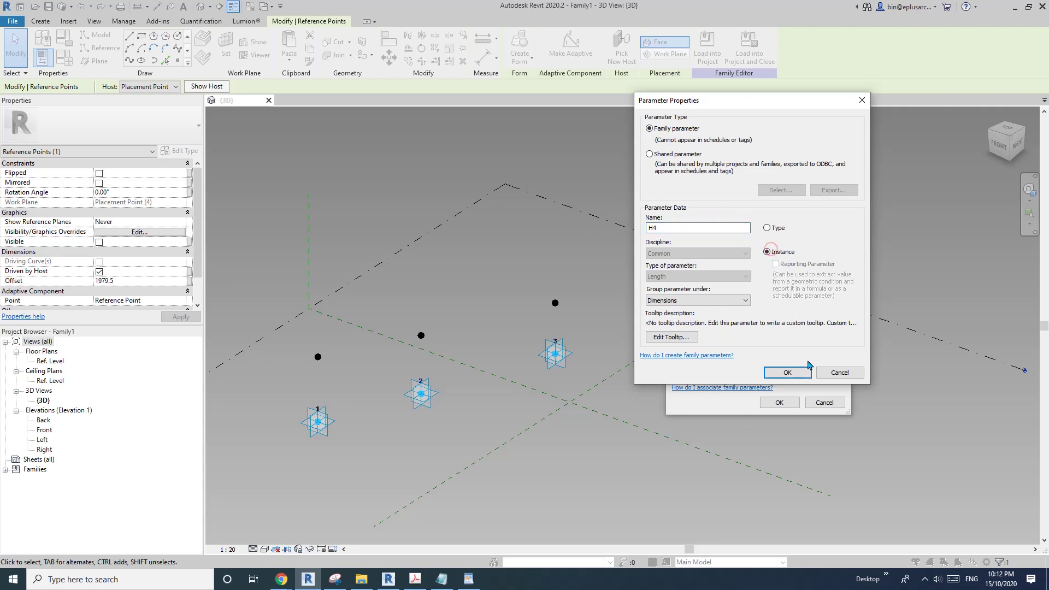
left_click(789, 372)
left_click(779, 403)
key("Escape")
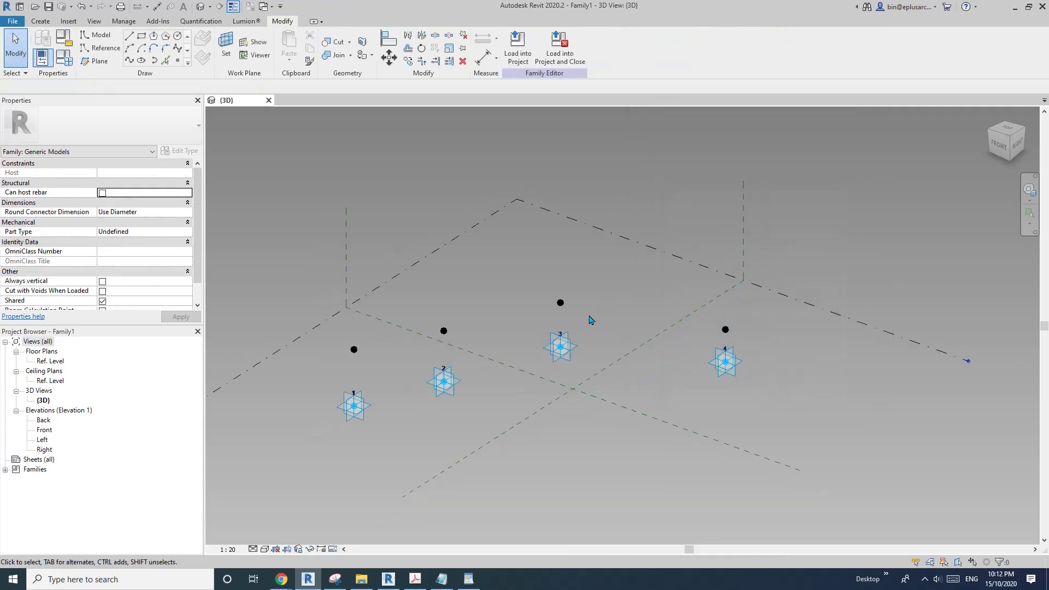
Step: Try a spline through the four raised reference points, and undo it
left_click_drag(411, 371, 462, 365)
left_click_drag(509, 299, 578, 333, "ctrl")
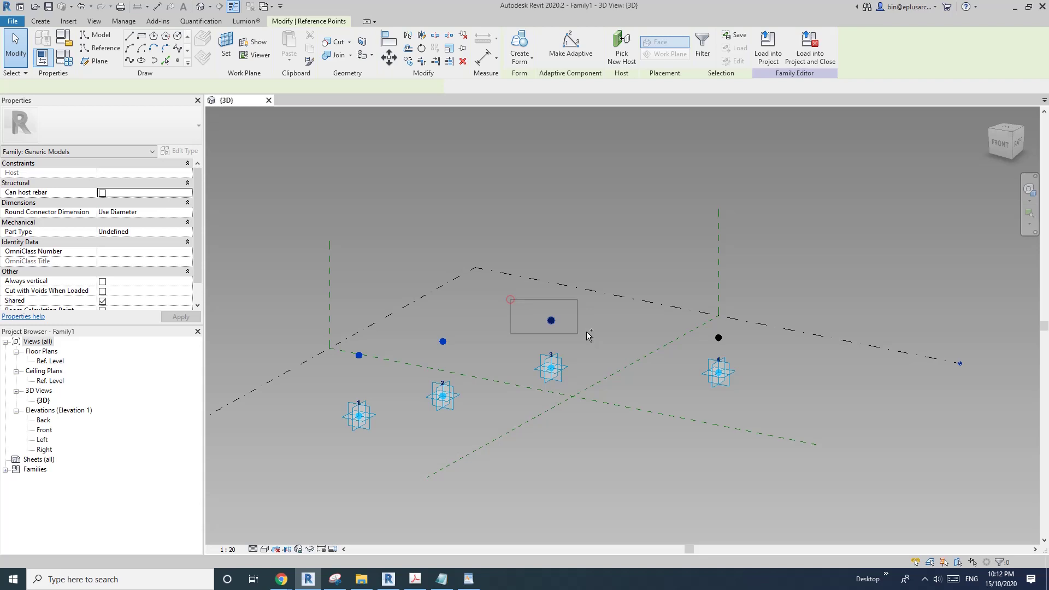
left_click_drag(694, 326, 738, 346, "ctrl")
left_click(130, 60)
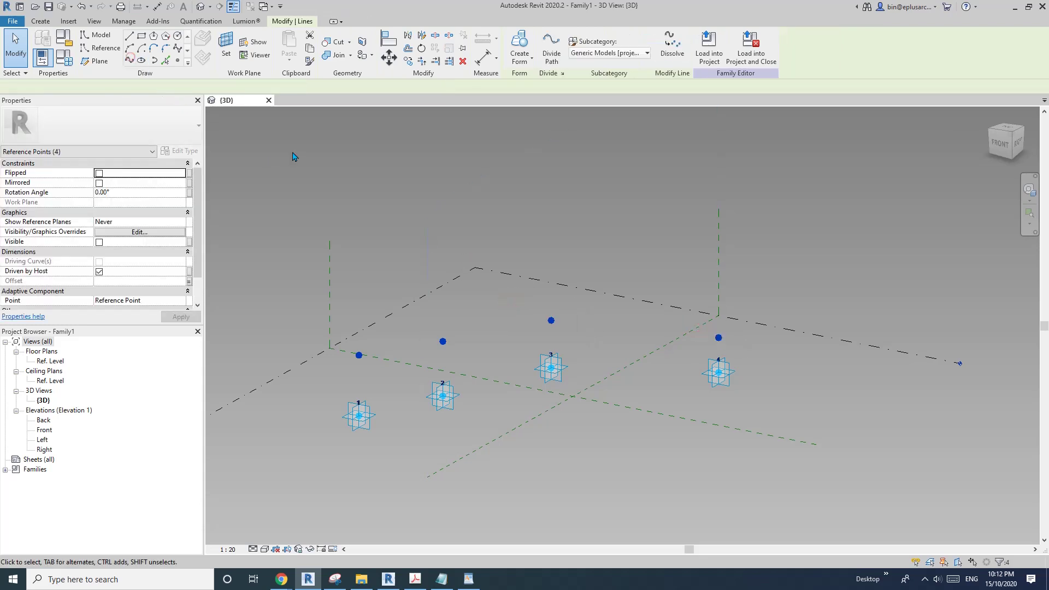
middle_click_drag(464, 201, 355, 254, "shift")
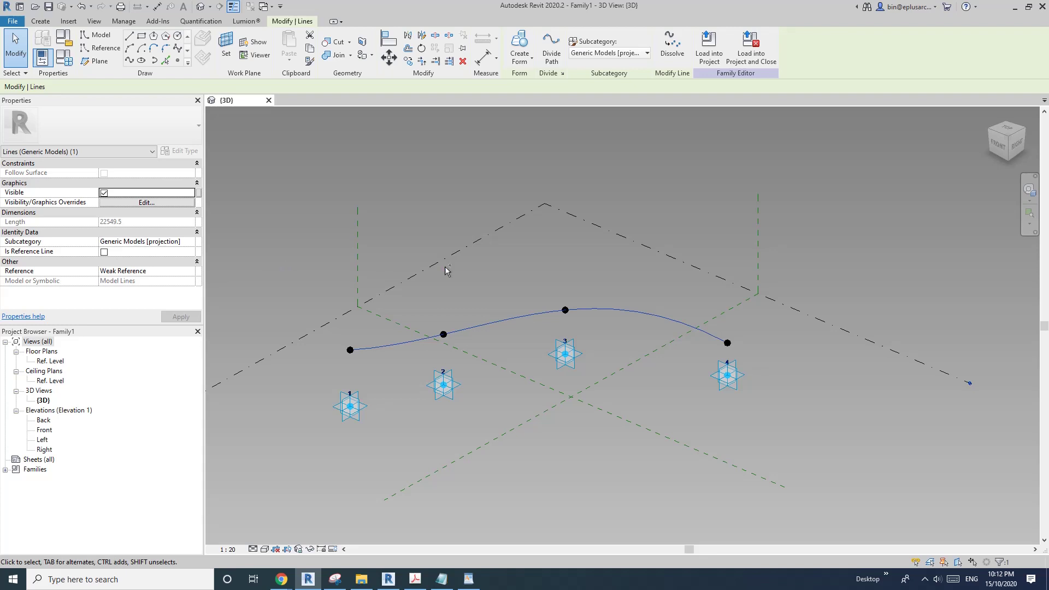
key("ctrl+z")
Step: Connect adaptive points 1 and 2 each to the raised point above with a spline through points, and make both reference lines
middle_click_drag(448, 279, 501, 251, "shift")
middle_click_drag(477, 320, 475, 335, "shift")
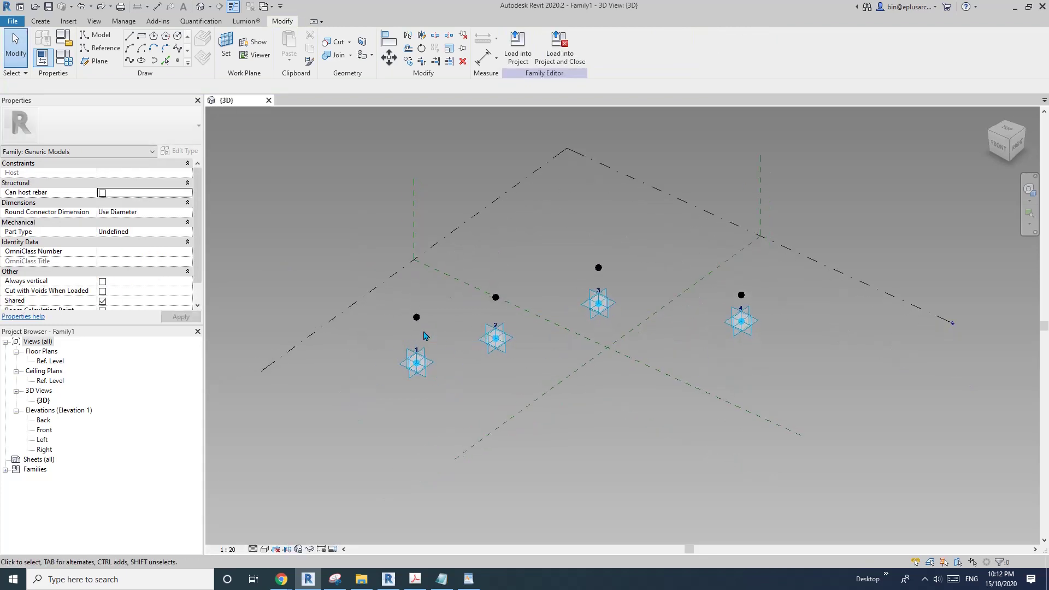
left_click_drag(352, 251, 448, 408)
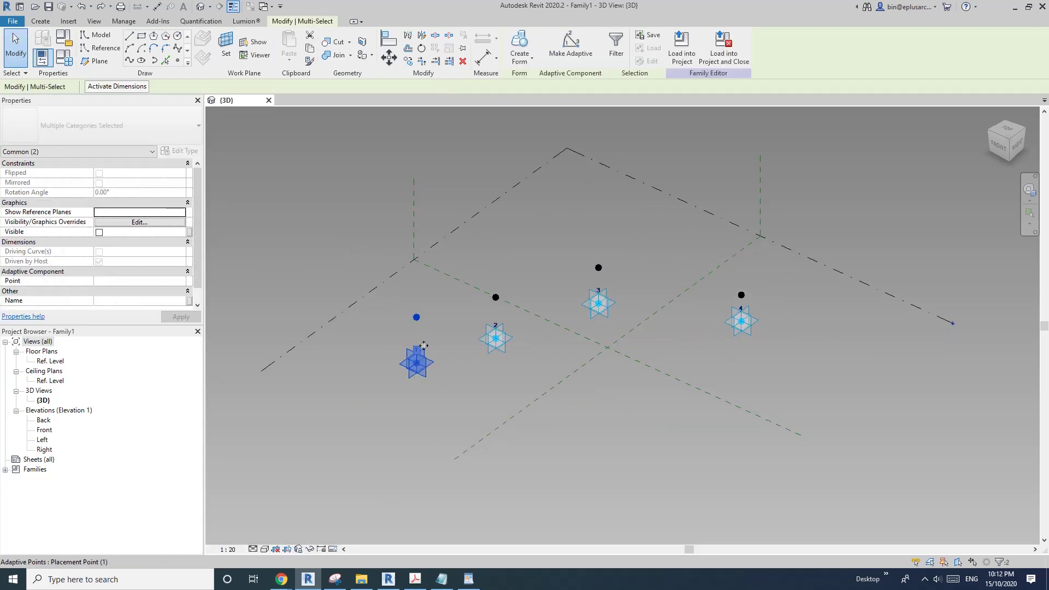
left_click(128, 61)
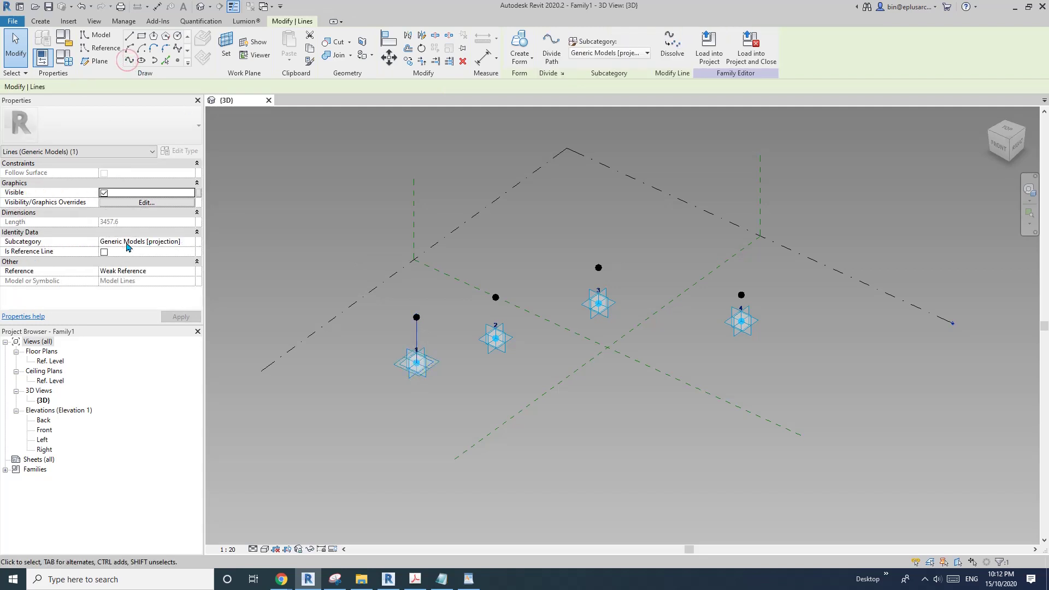
left_click(104, 252)
left_click_drag(478, 258, 541, 375)
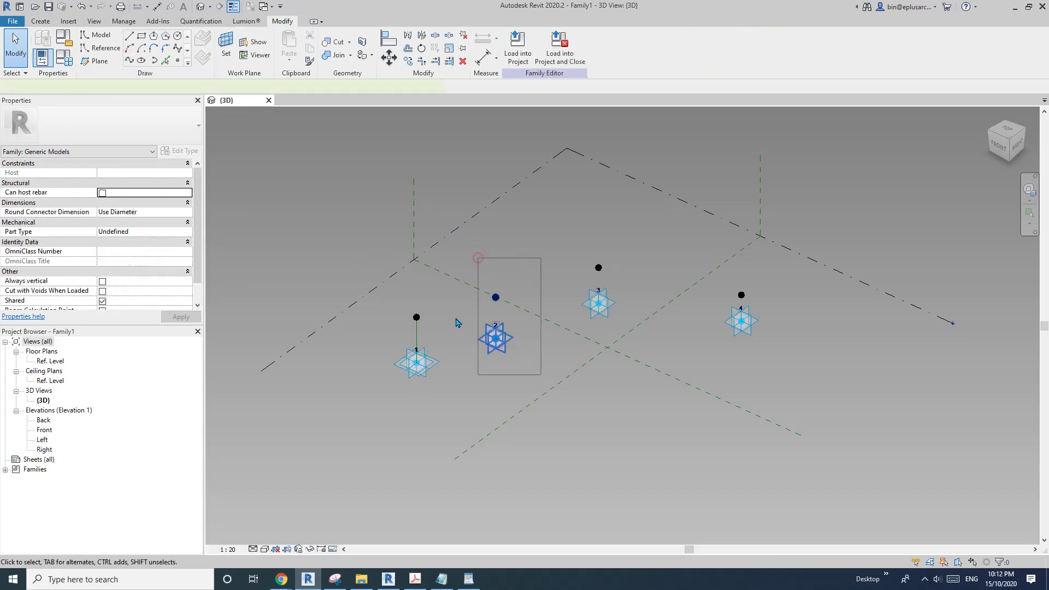
left_click(129, 61)
left_click(116, 252)
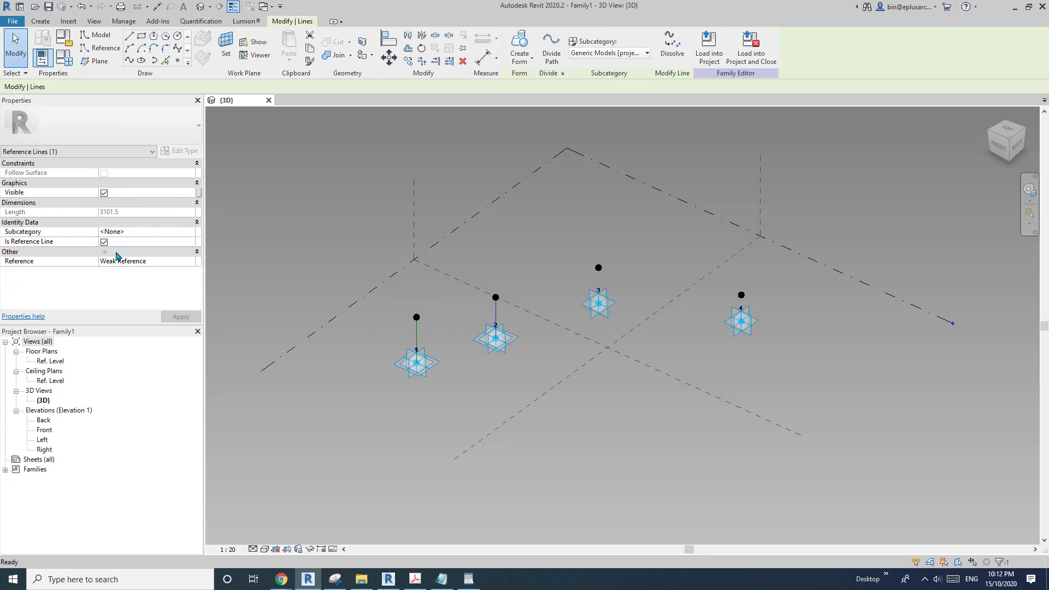
Step: Connect adaptive points 3 and 4 each to the raised point above with a vertical reference line
left_click_drag(571, 221, 631, 341)
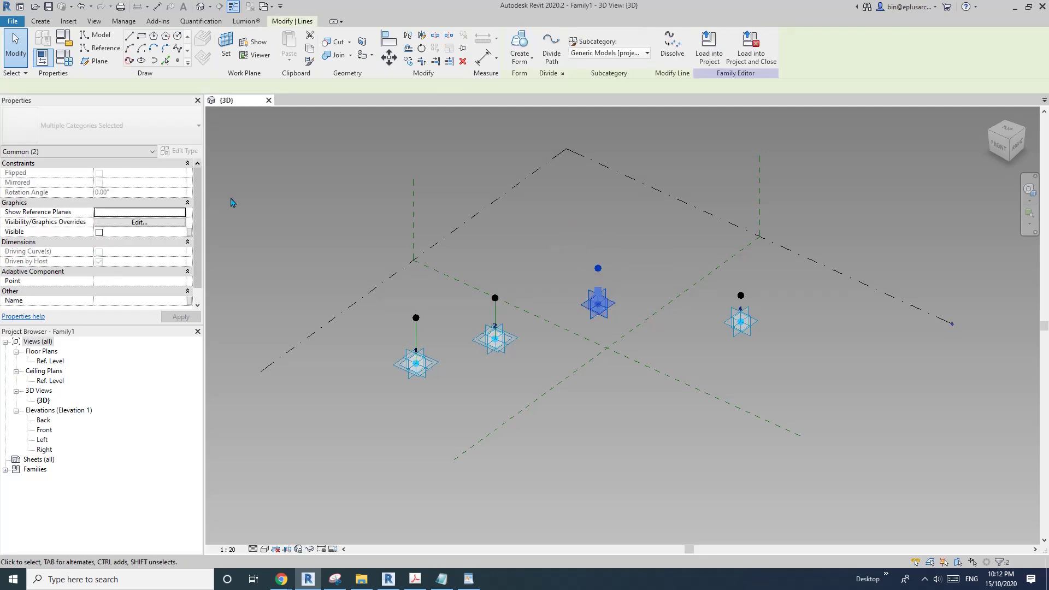
left_click(129, 60)
left_click(104, 252)
left_click_drag(694, 241, 776, 349)
left_click(129, 61)
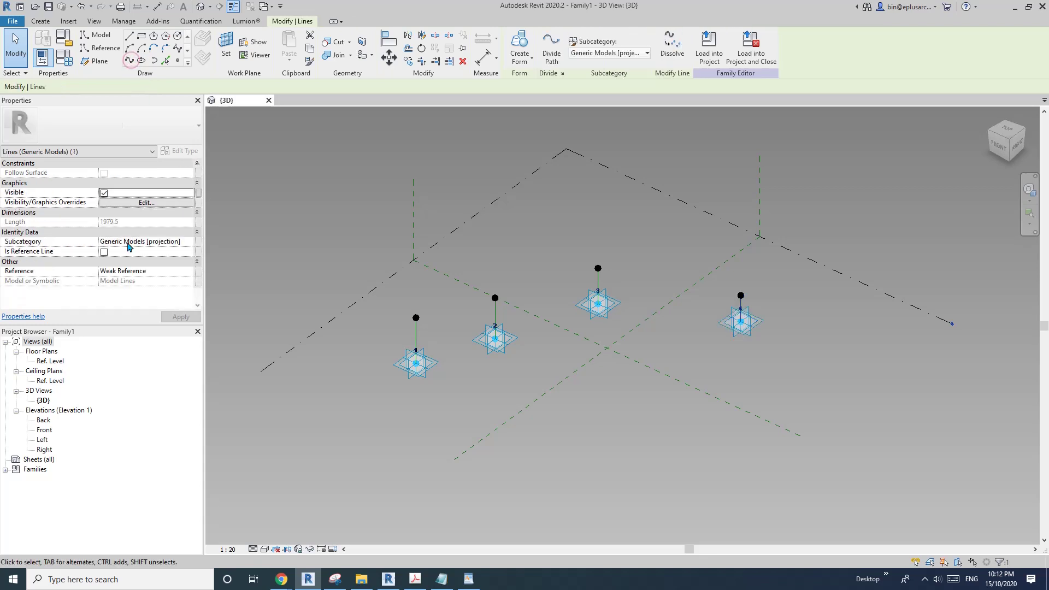
left_click(104, 252)
left_click(590, 164)
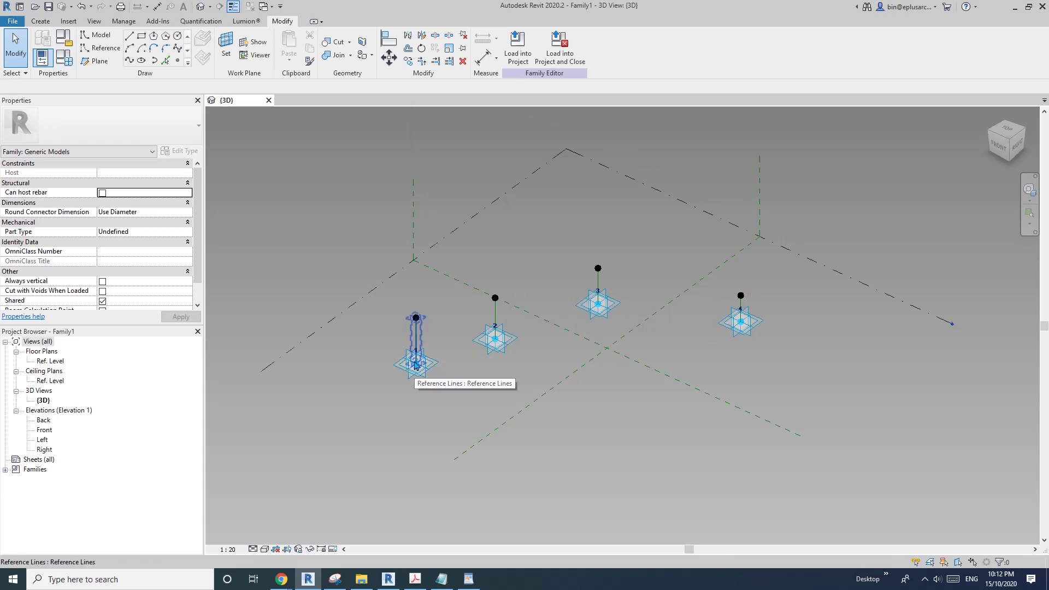
Step: Create a solid form from the four vertical reference lines to make the curved wall
left_click(420, 331)
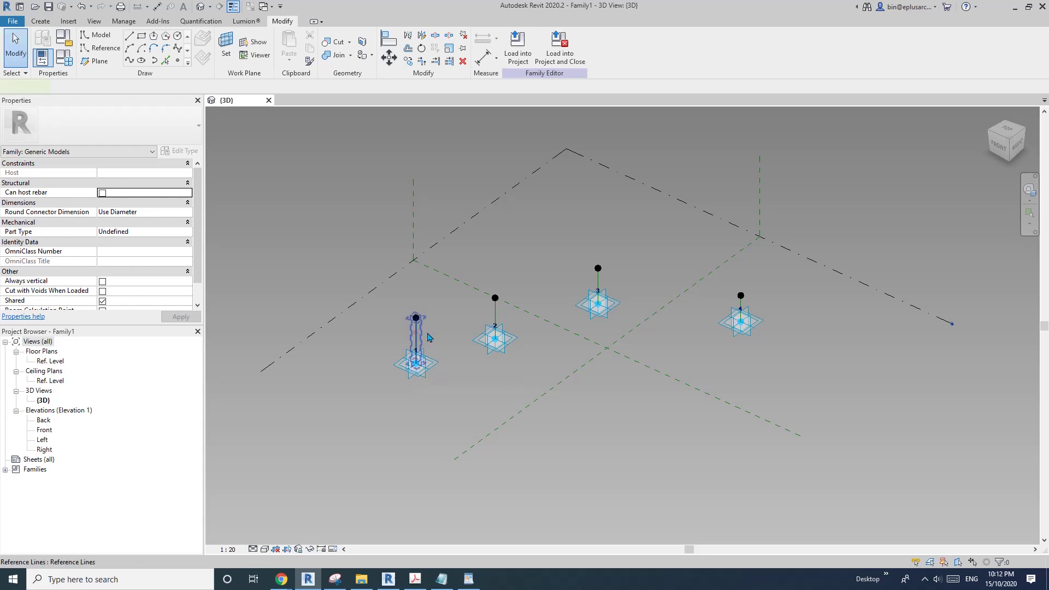
scroll(483, 323, "up", 1)
left_click(500, 309, "ctrl")
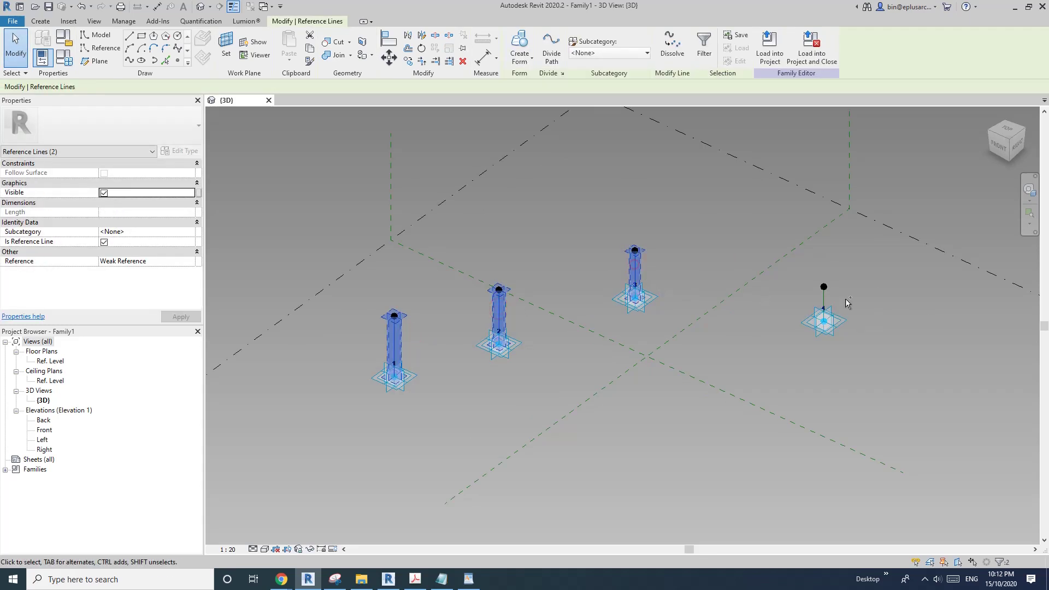
middle_click_drag(540, 229, 641, 285)
left_click(528, 46)
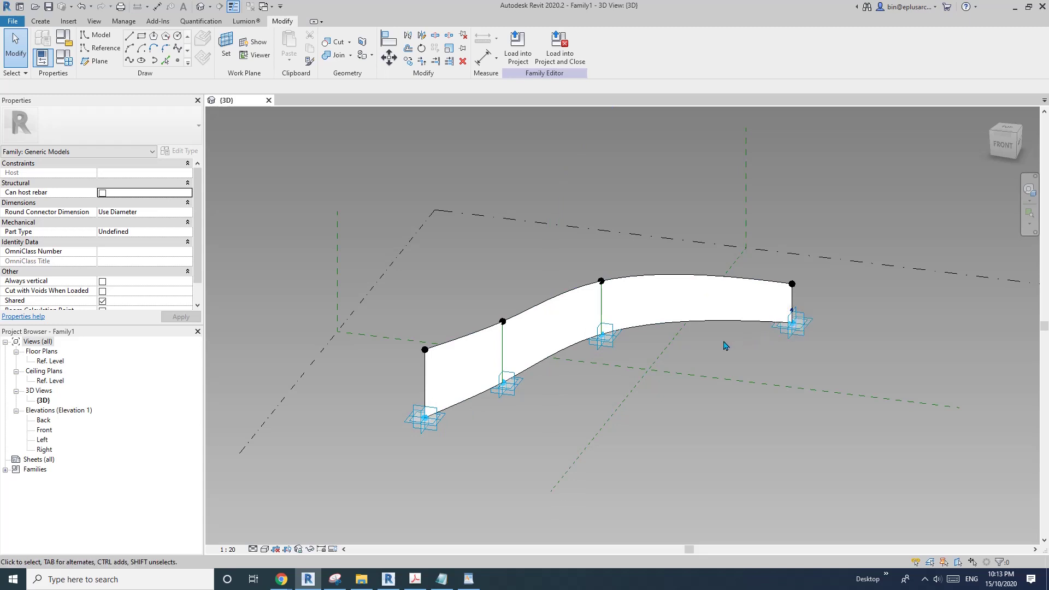
middle_click_drag(692, 340, 396, 443, "shift")
left_click(627, 353)
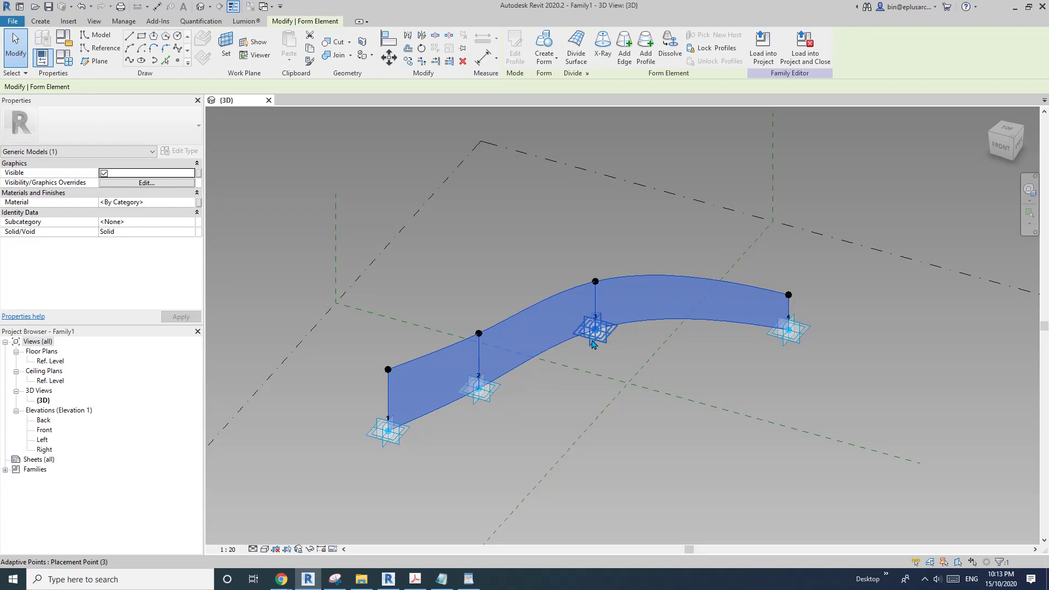
key("Escape")
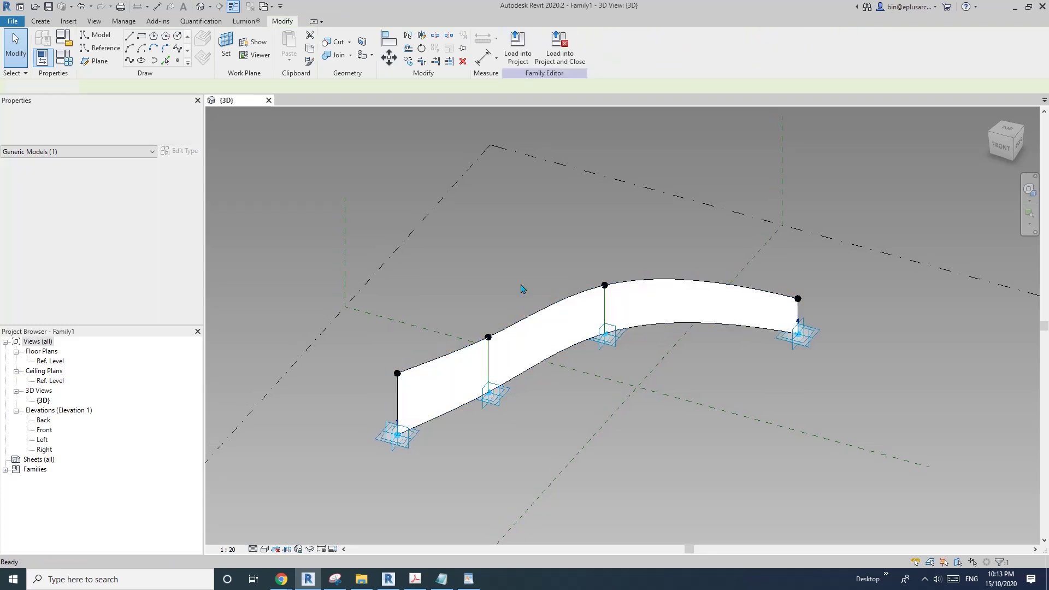
Step: Create a new project from a project template and load the four-point adaptive wall family into it
left_click(13, 22)
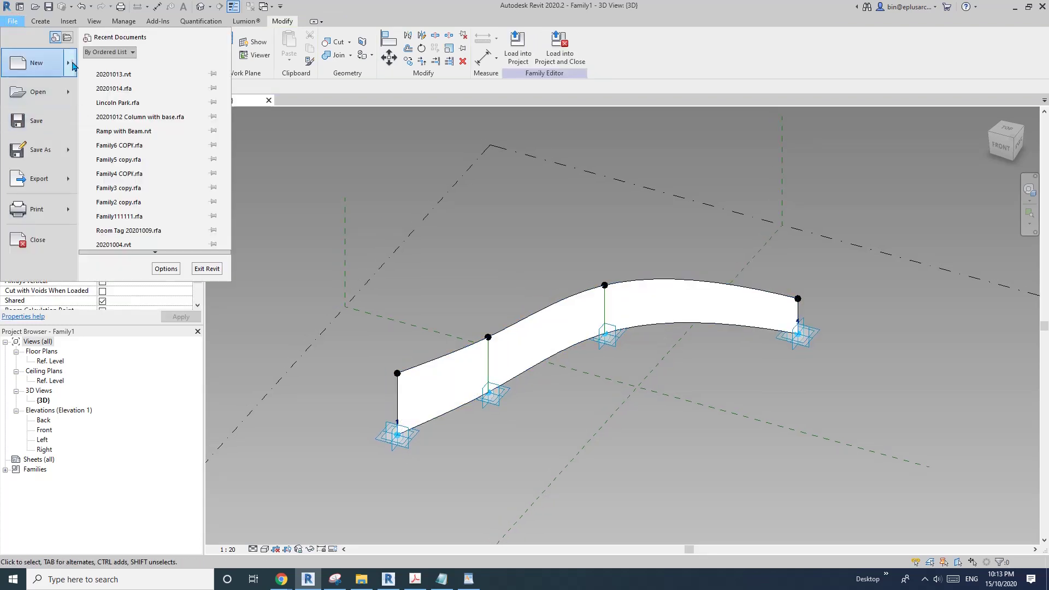
mouse_move(72, 66)
left_click(128, 69)
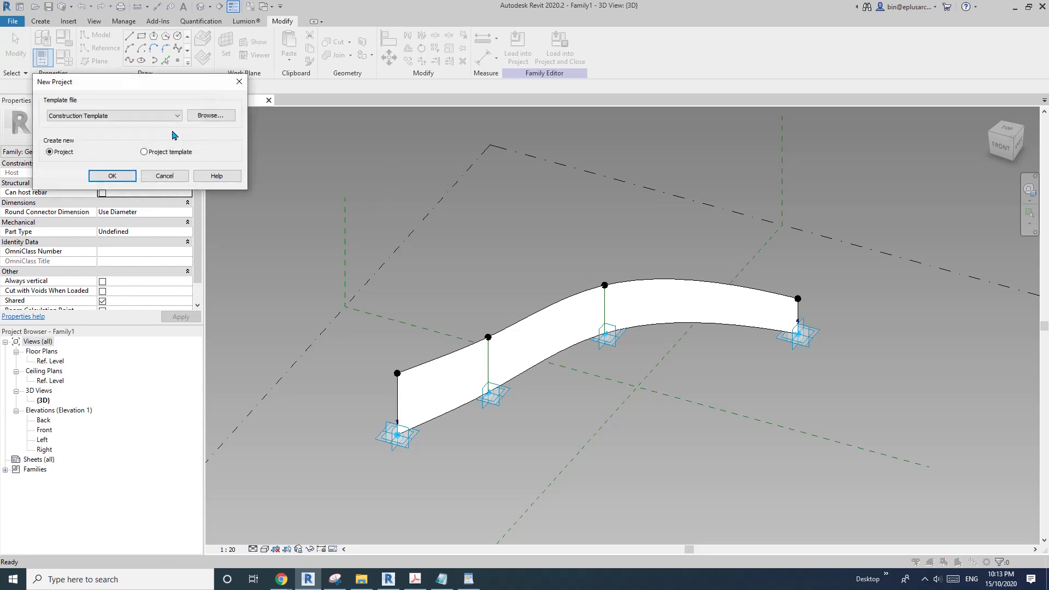
left_click(156, 116)
left_click(90, 146)
left_click(112, 175)
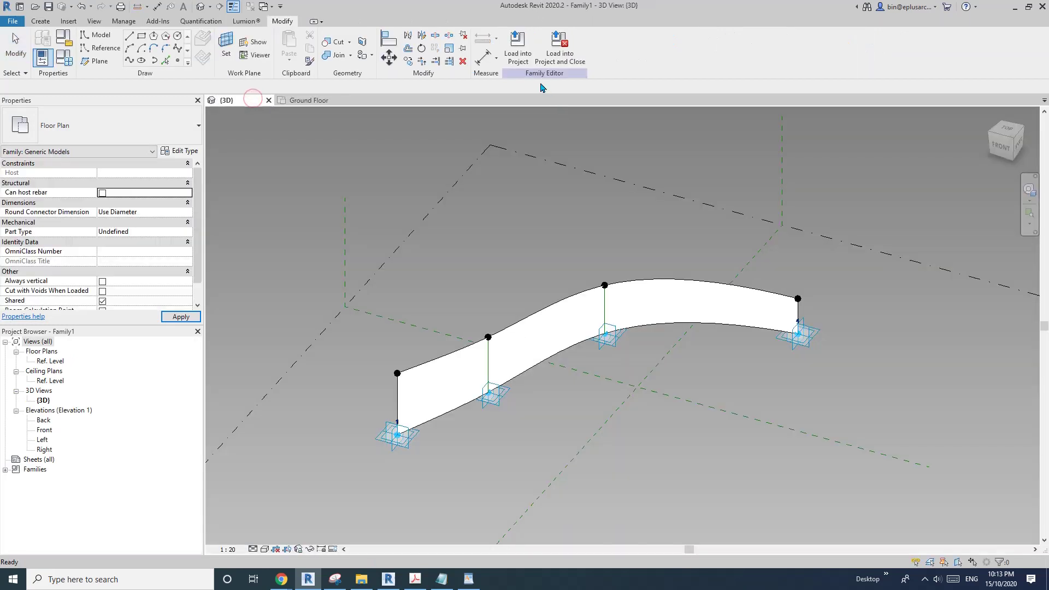
left_click(518, 50)
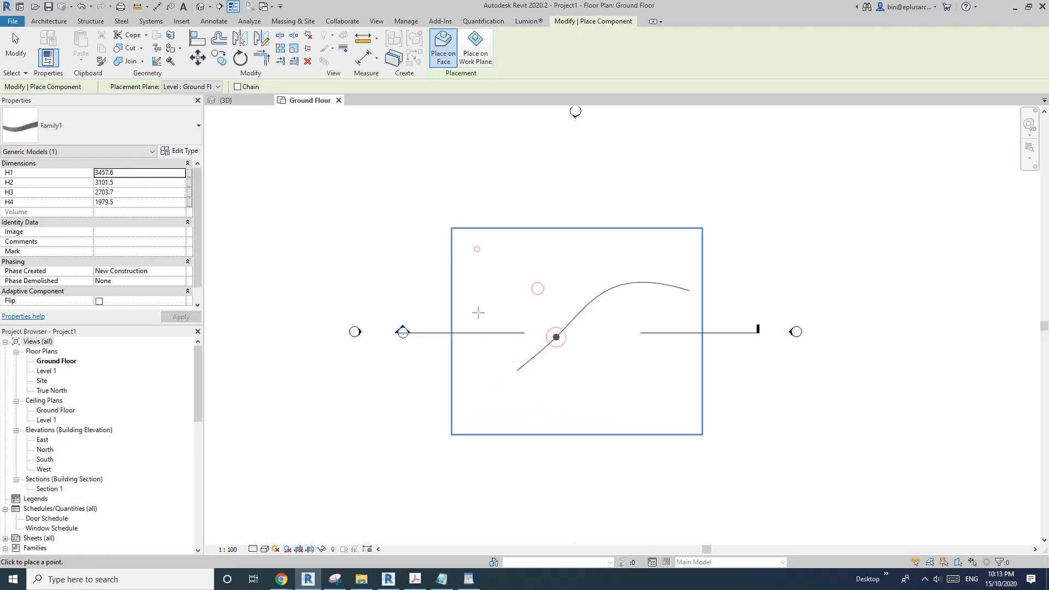
Step: Finish placing the adaptive wall component, open the 3D view, and turn on Flip for the placed instance
key("Escape")
key("Escape")
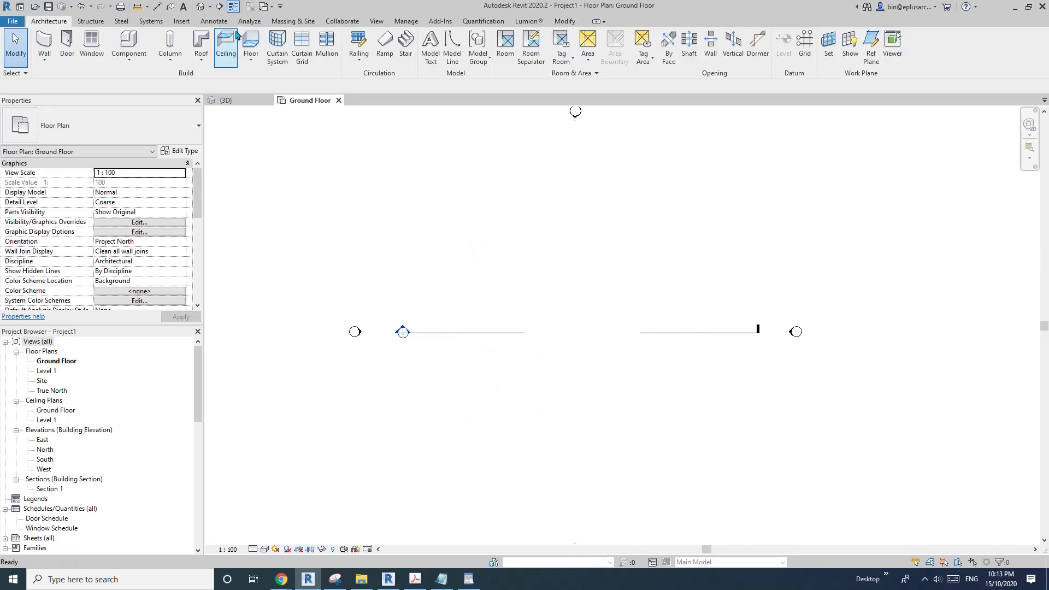
left_click(201, 6)
middle_click_drag(675, 229, 546, 394, "shift")
left_click(616, 381)
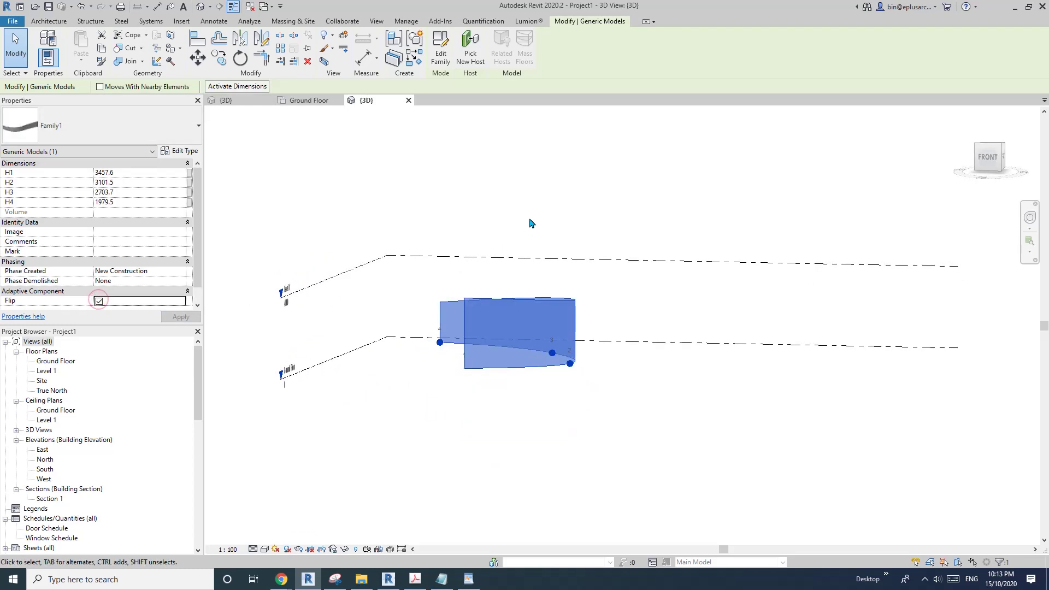
middle_click_drag(529, 222, 416, 369, "shift")
key("Escape")
left_click(416, 369)
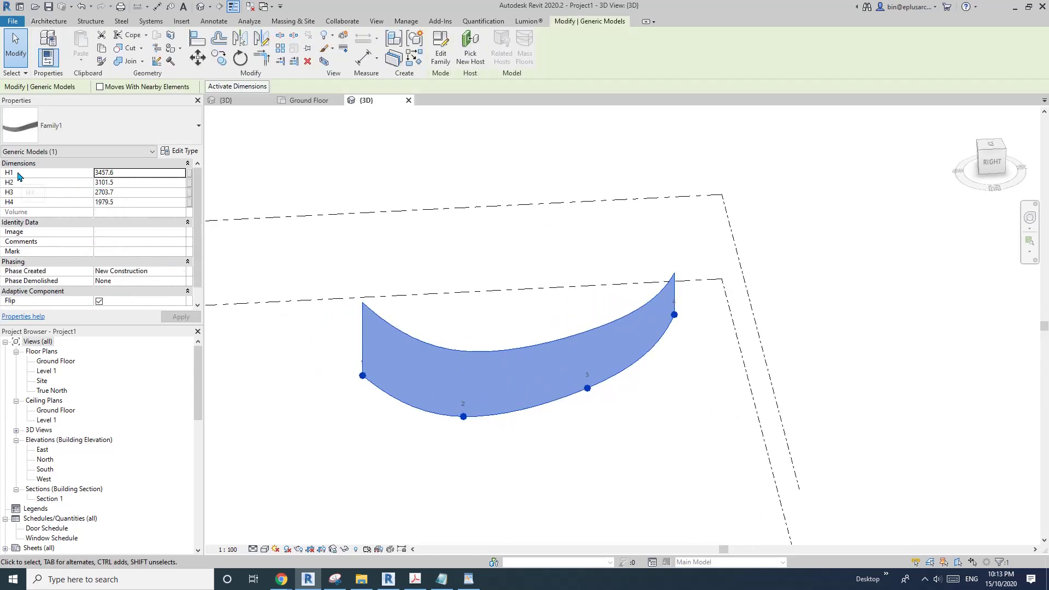
Step: Set the placed component's heights to H1 1000, H2 2000 and H3 5000
middle_click_drag(322, 237, 356, 271, "shift")
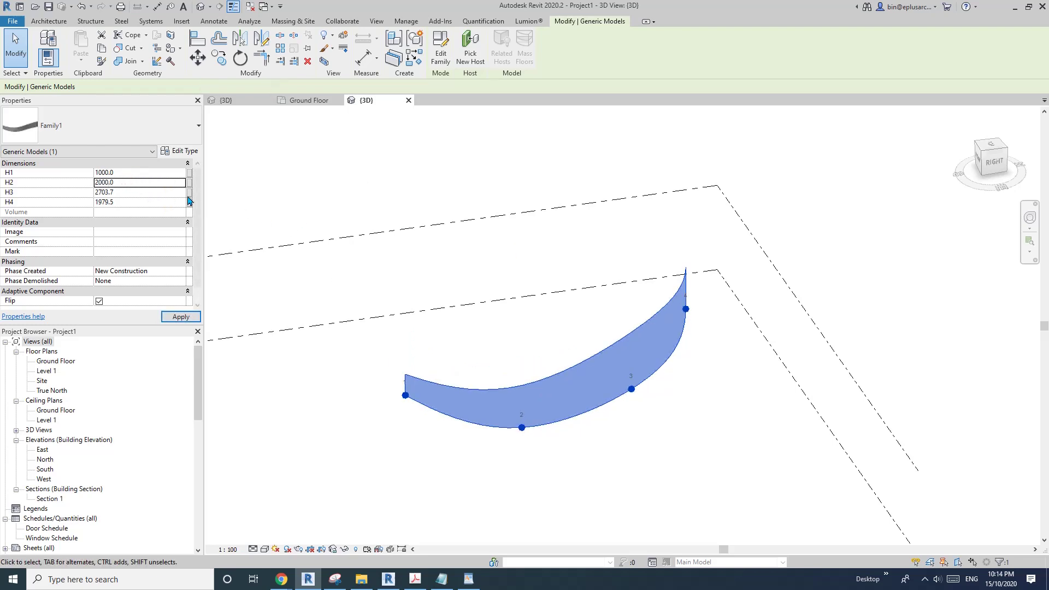
left_click(139, 193)
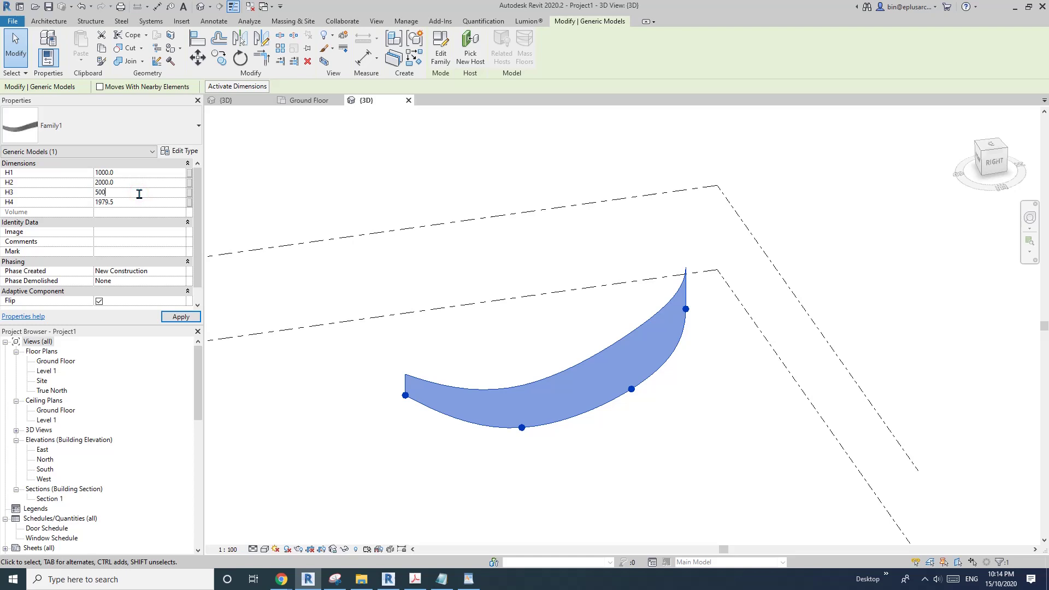
middle_click_drag(758, 330, 623, 376, "shift")
key("Escape")
scroll(649, 323, "down", 2)
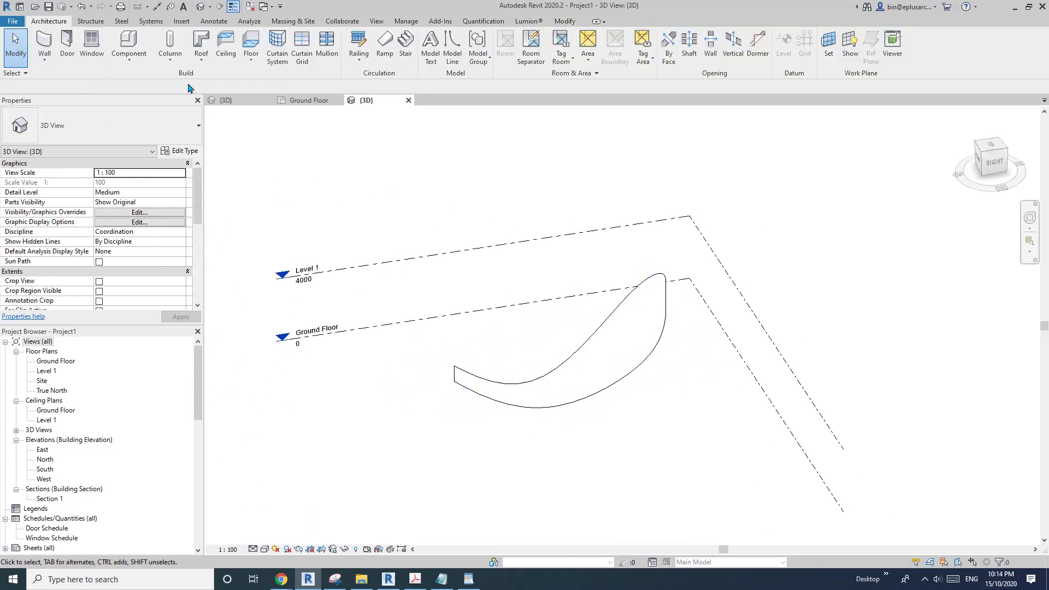
Step: Create a Double brick - 270 wall by face on the curved component and select it for inspection
left_click(55, 64)
left_click(73, 129)
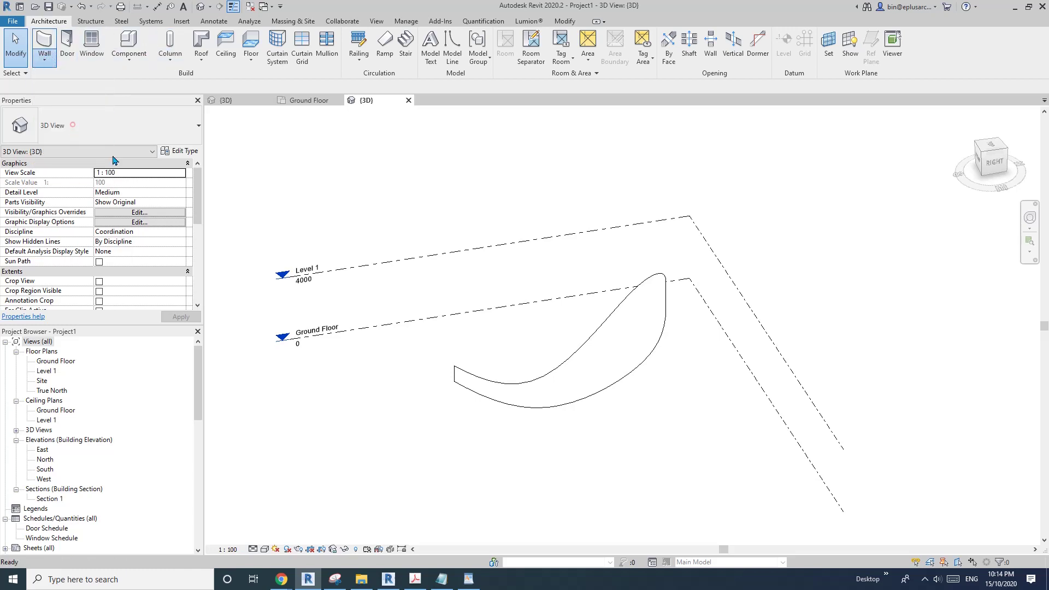
left_click(604, 390)
key("Escape")
key("Escape")
middle_click_drag(719, 375, 771, 405, "shift")
scroll(593, 355, "up", 1)
left_click(550, 367)
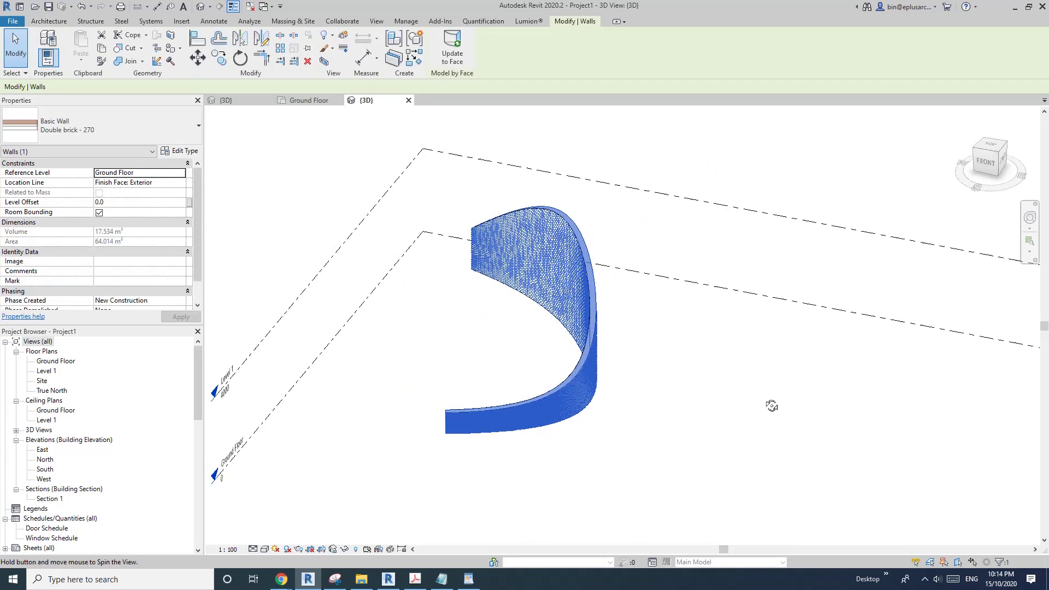
Step: From the top view, place a second, smaller four-point instance of the adaptive component beside the brick wall as an open loop
key("Escape")
scroll(608, 352, "down", 1)
key("Tab")
left_click(565, 282)
scroll(565, 283, "down", 2)
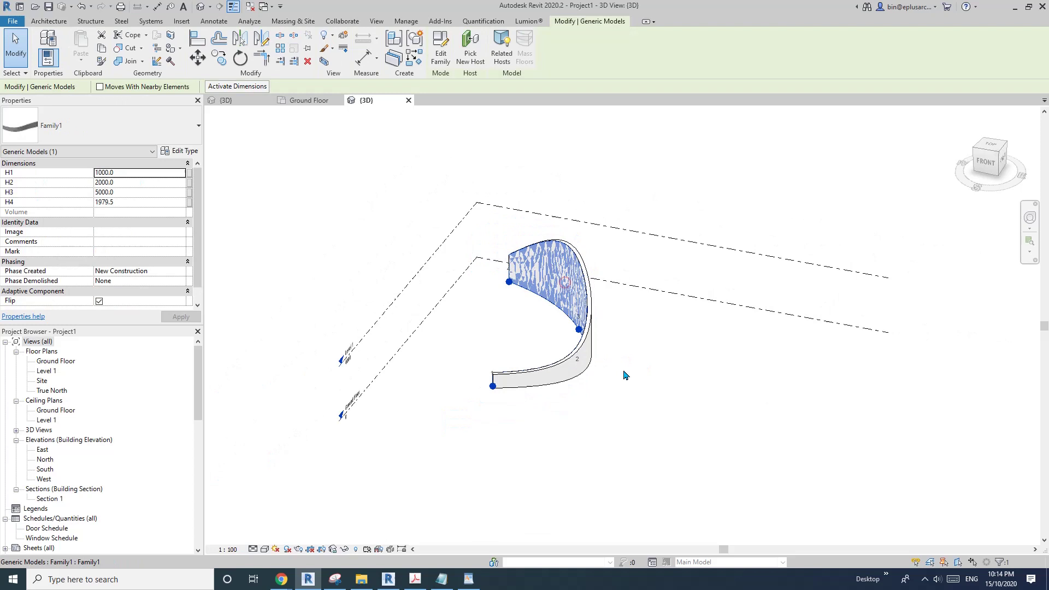
middle_click_drag(625, 376, 562, 386, "shift")
left_click(994, 152)
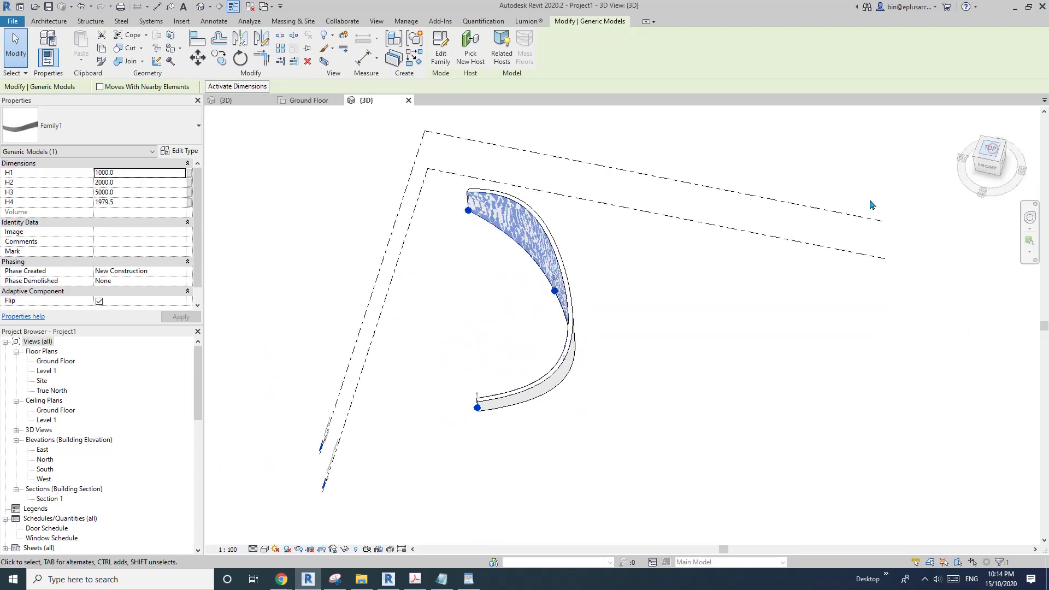
key("s")
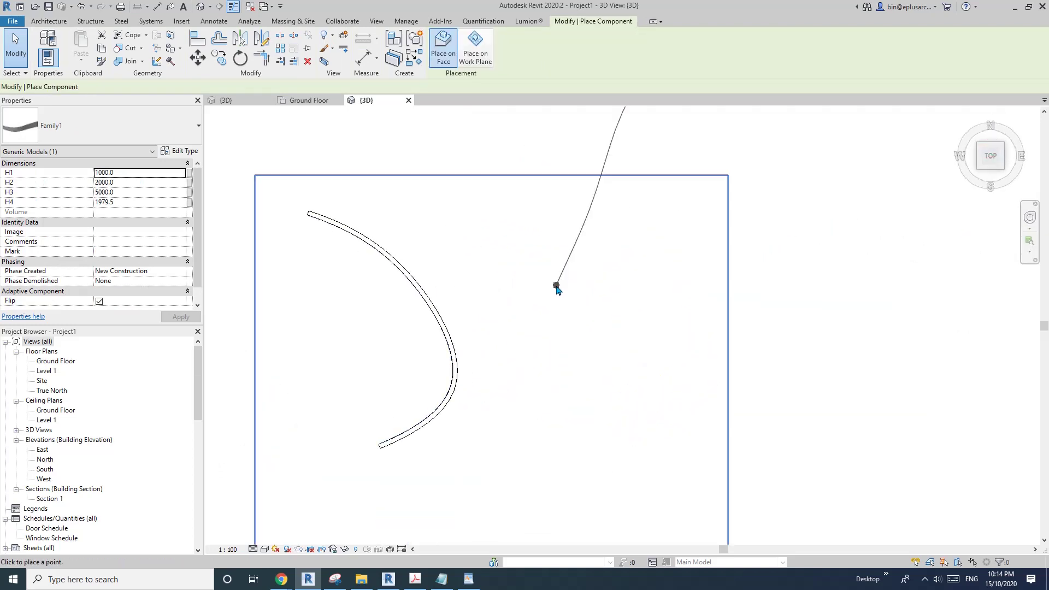
scroll(545, 411, "up", 2)
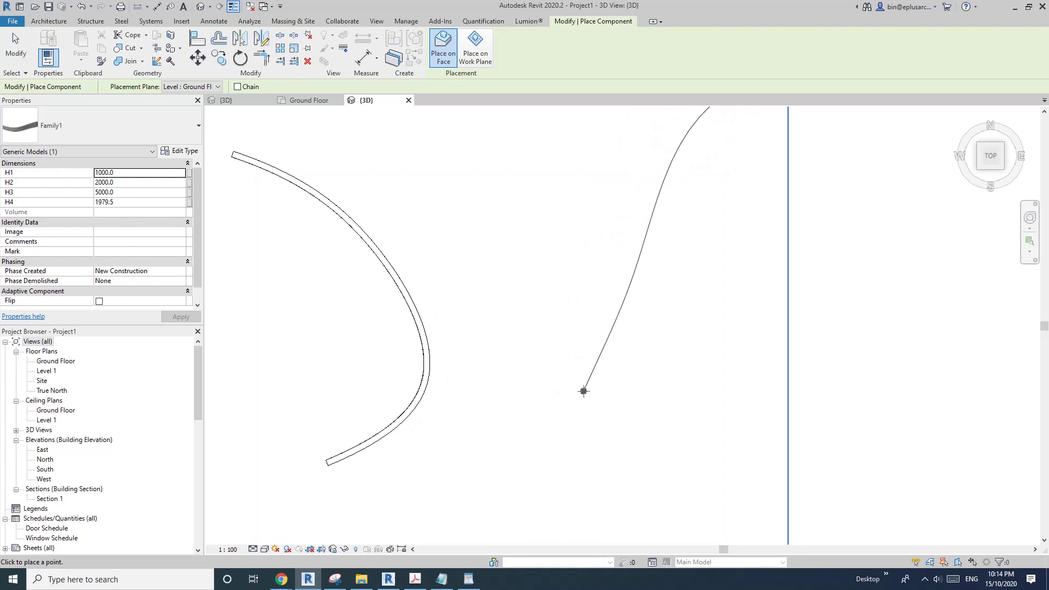
left_click(585, 392)
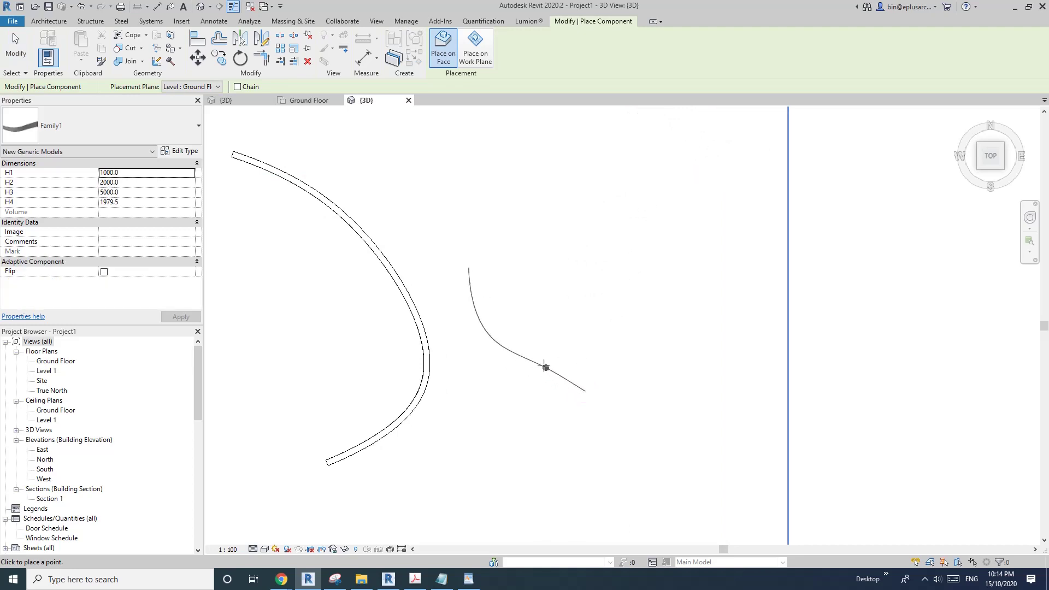
left_click(536, 361)
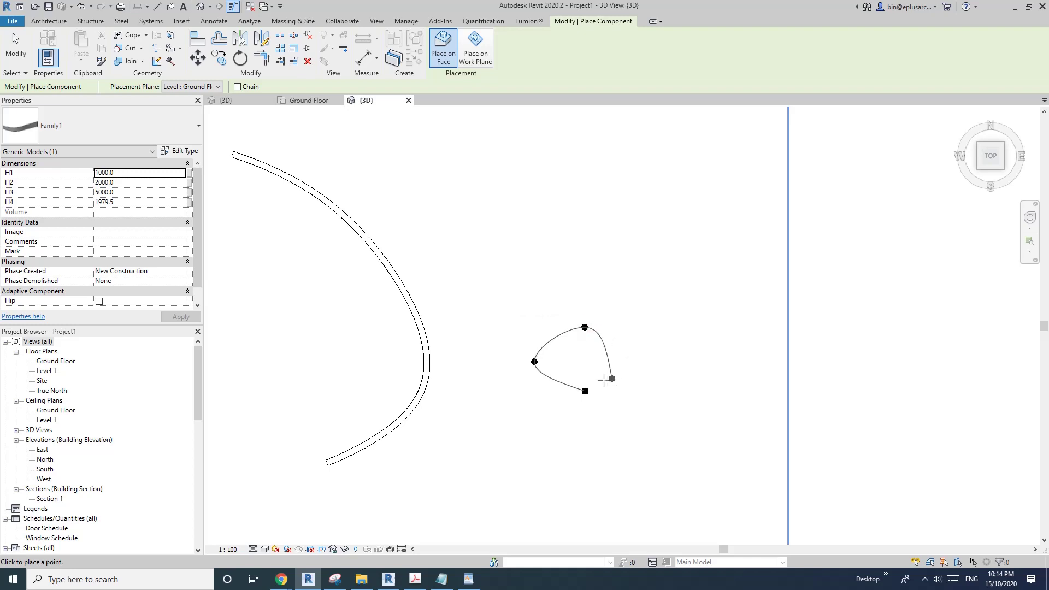
scroll(612, 372, "up", 2)
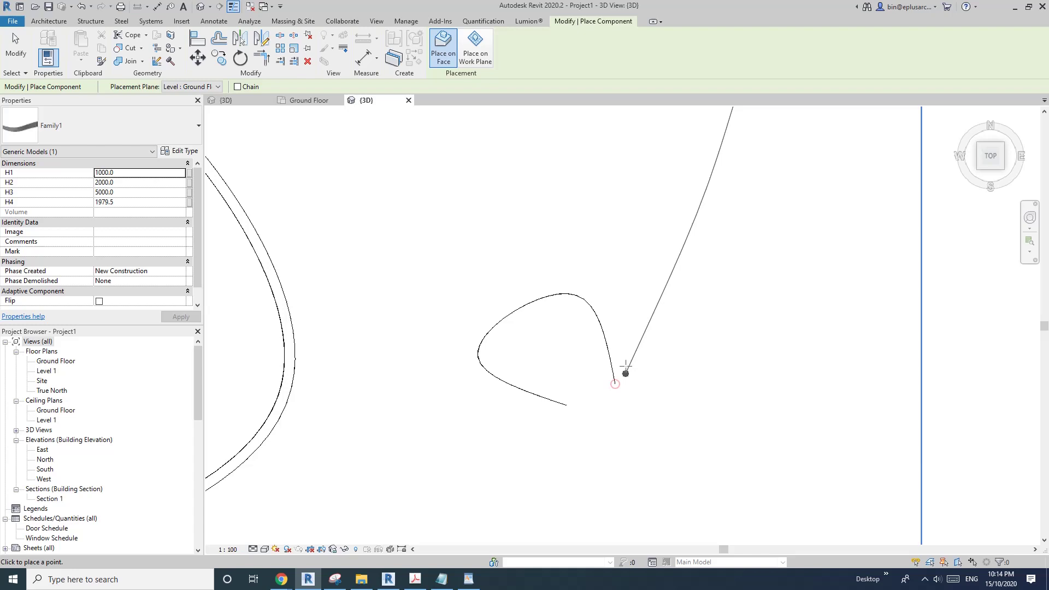
key("Escape")
key("Escape")
Step: Move the second component's four adaptive points to tighten its loop and bring its two ends closer together
left_click(566, 310)
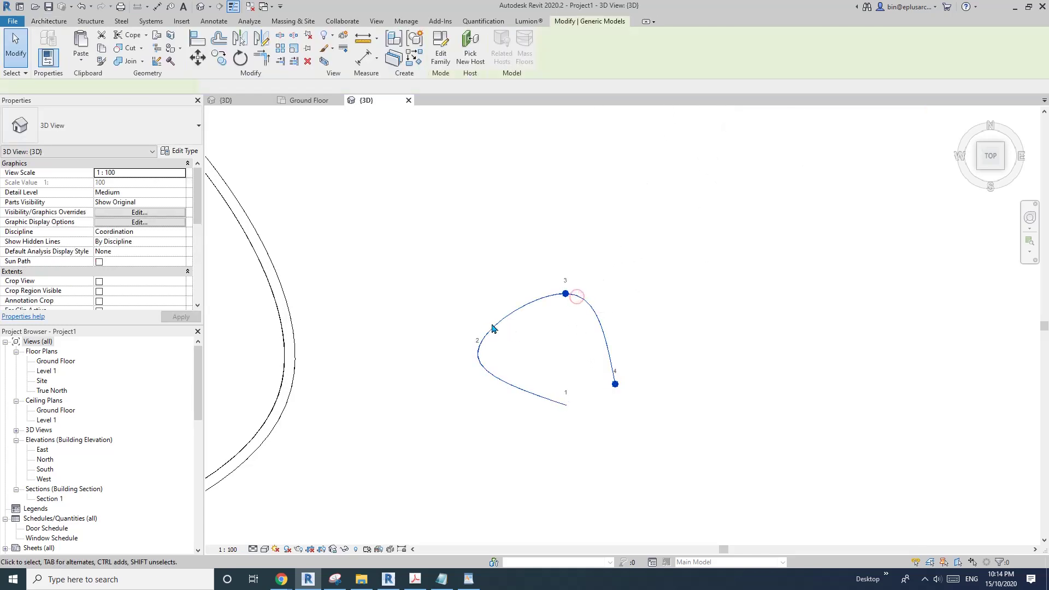
left_click(479, 356)
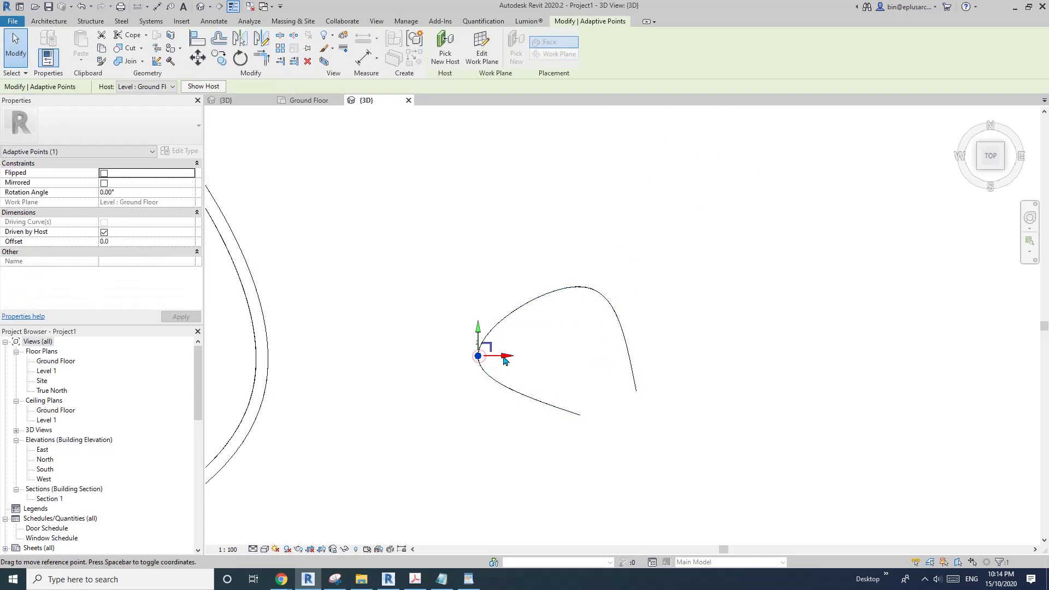
left_click_drag(507, 356, 545, 355)
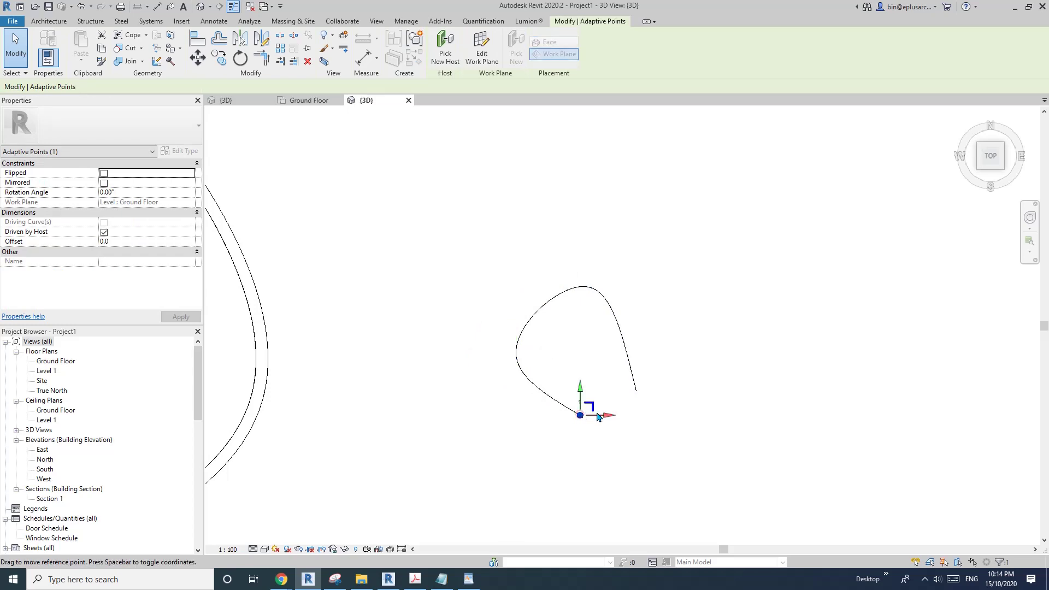
left_click_drag(605, 415, 552, 382)
left_click(579, 288)
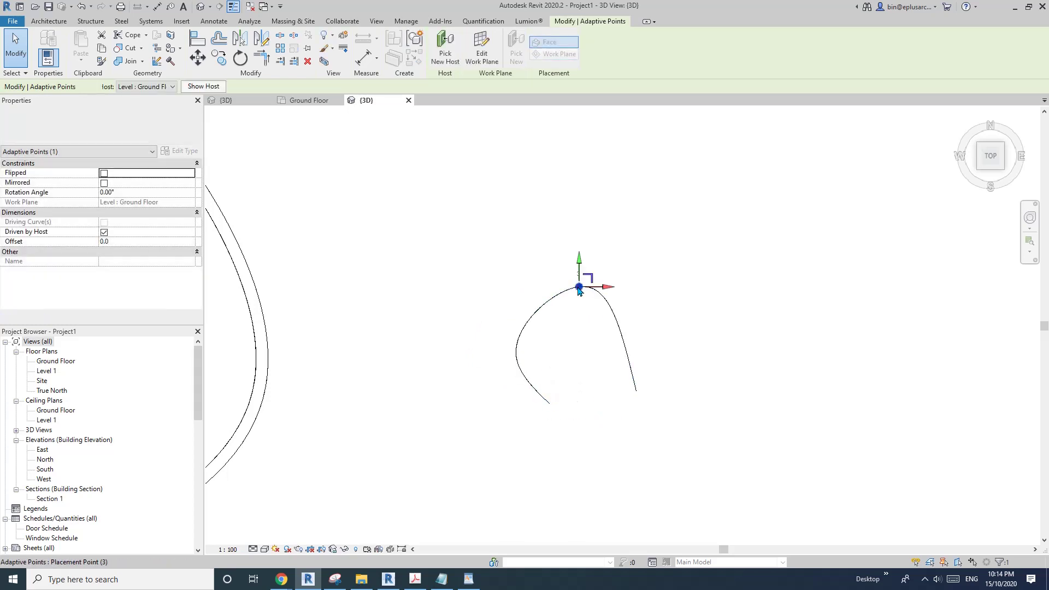
left_click_drag(580, 286, 582, 272)
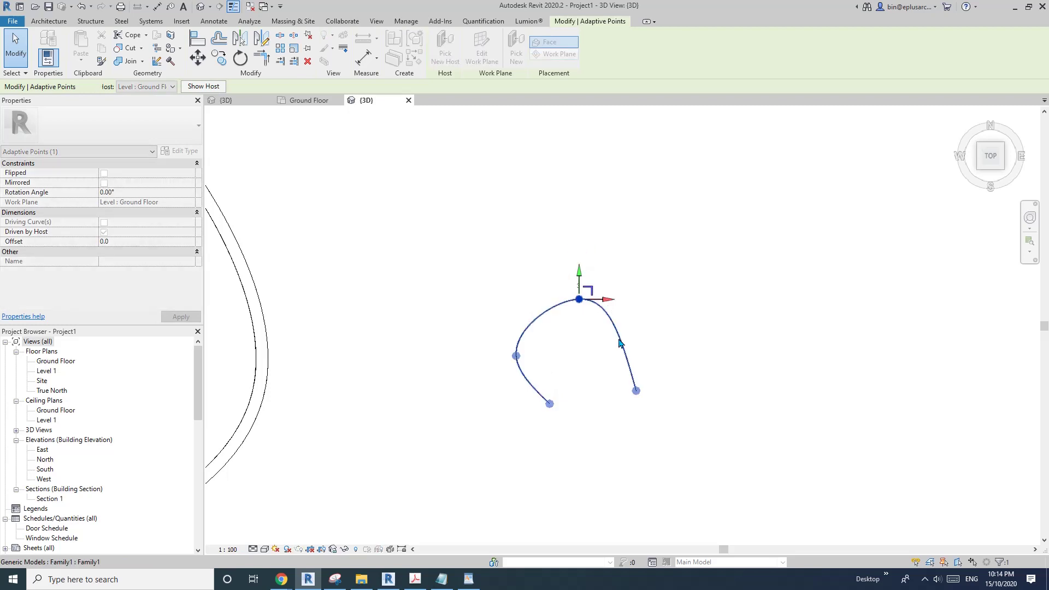
left_click_drag(666, 399, 654, 368)
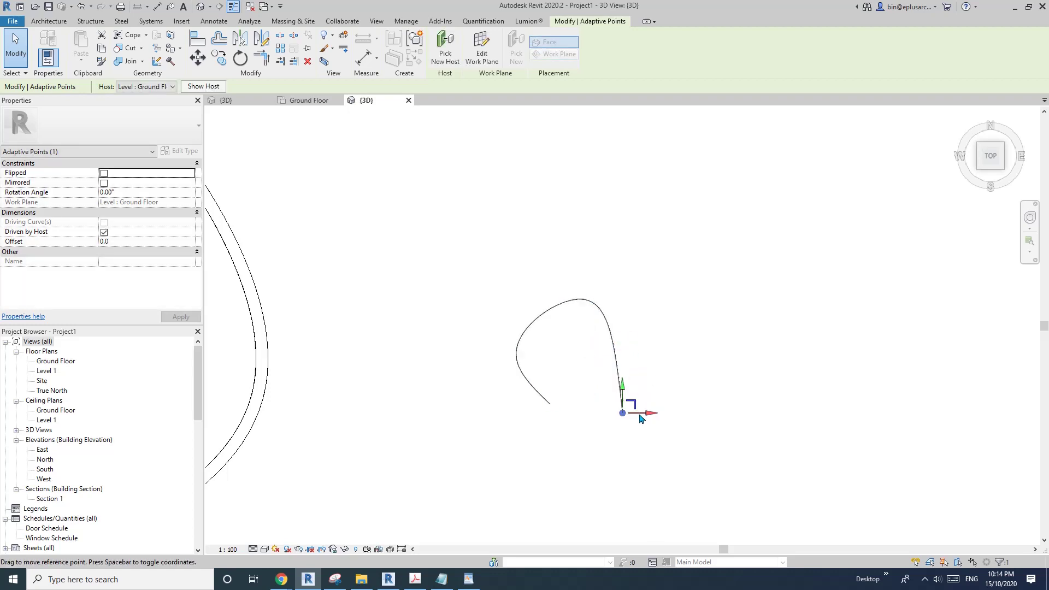
left_click_drag(642, 418, 600, 404)
left_click(672, 417)
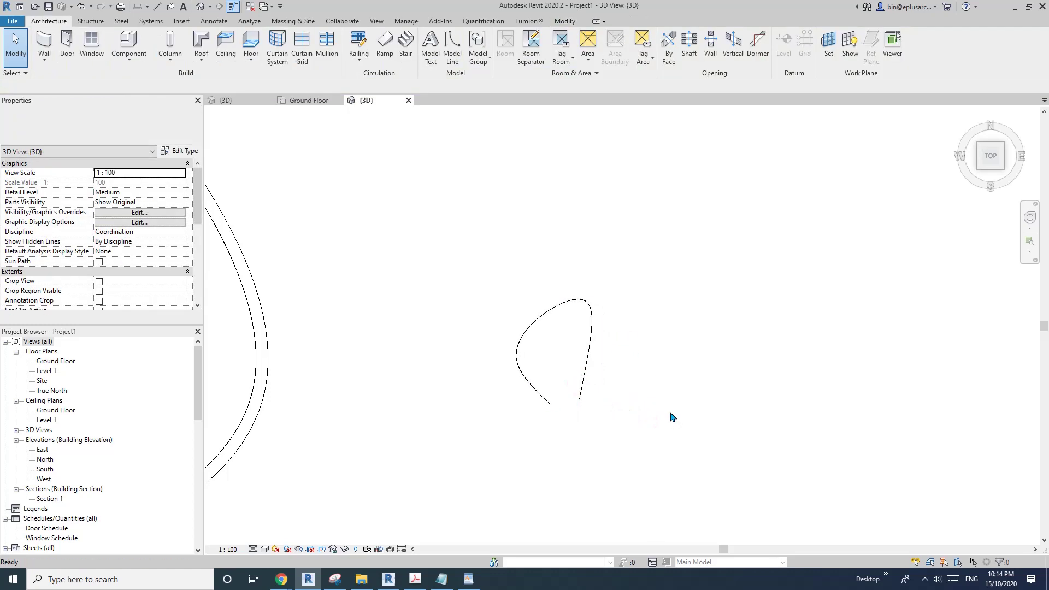
Step: In a tilted 3D view, move adaptive point 1 of the smaller component toward its other open end
mouse_move(672, 417)
middle_mouse_down("shift")
mouse_move(564, 354)
mouse_move(572, 382)
mouse_move(604, 281)
mouse_move(535, 305)
mouse_move(469, 251)
middle_mouse_up("shift")
left_click(468, 251)
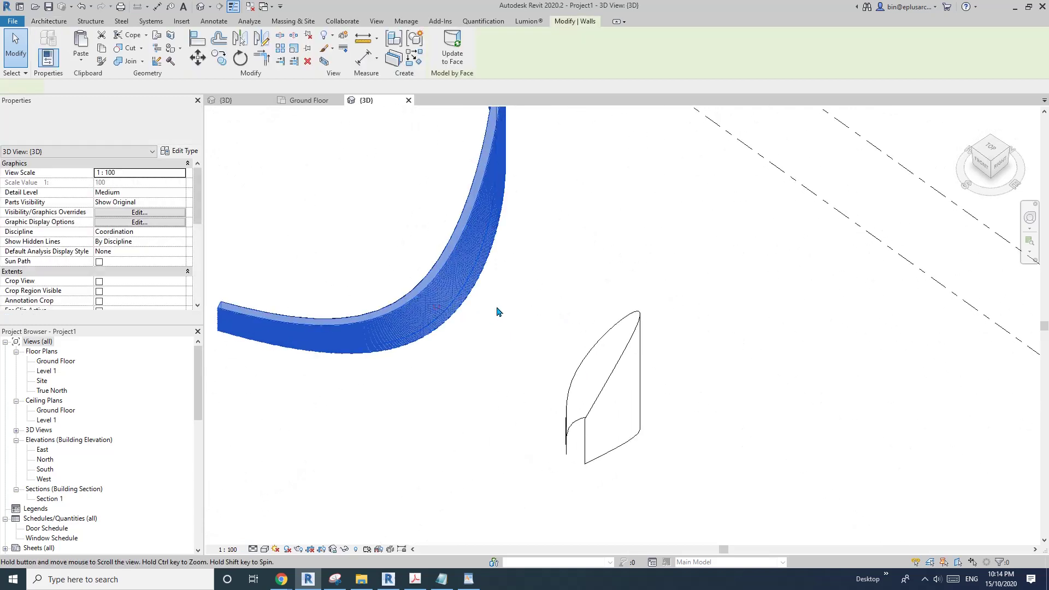
left_click(604, 406)
middle_click_drag(628, 379, 482, 370, "shift")
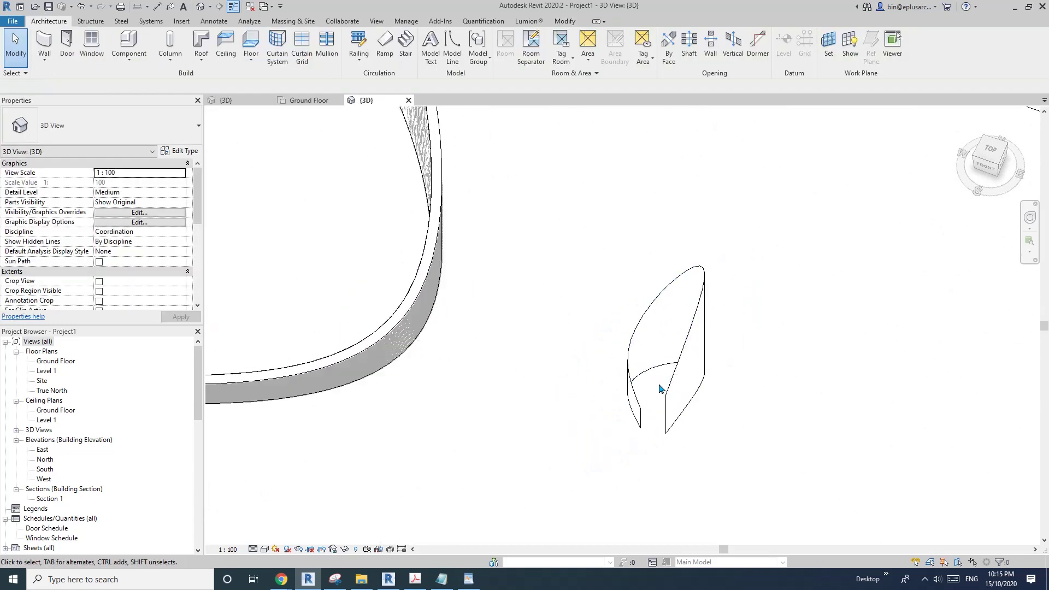
scroll(661, 389, "up", 2)
left_click(627, 409)
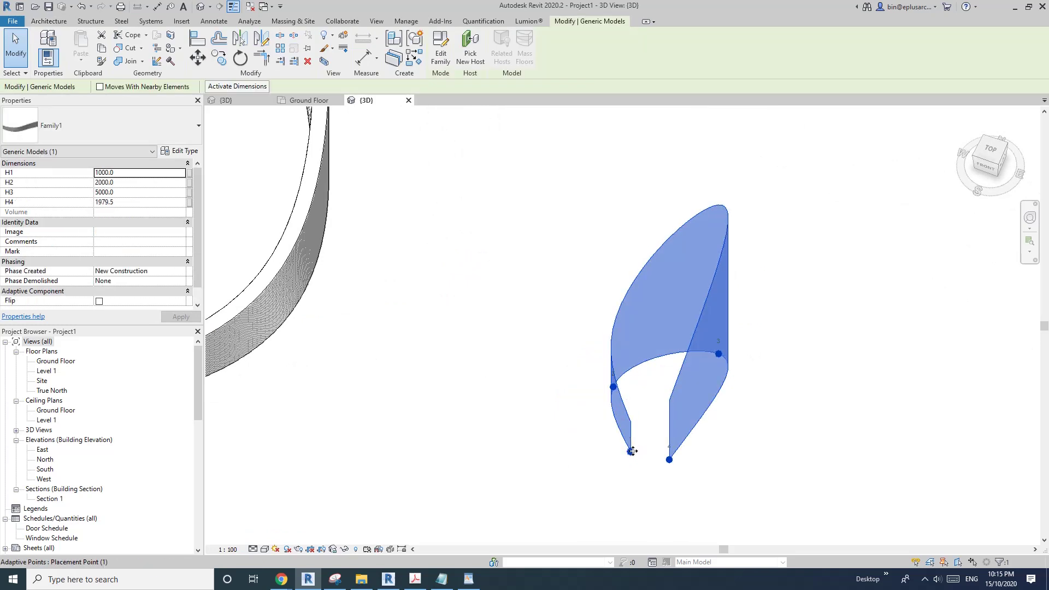
left_click(631, 451)
left_click_drag(678, 468, 676, 421)
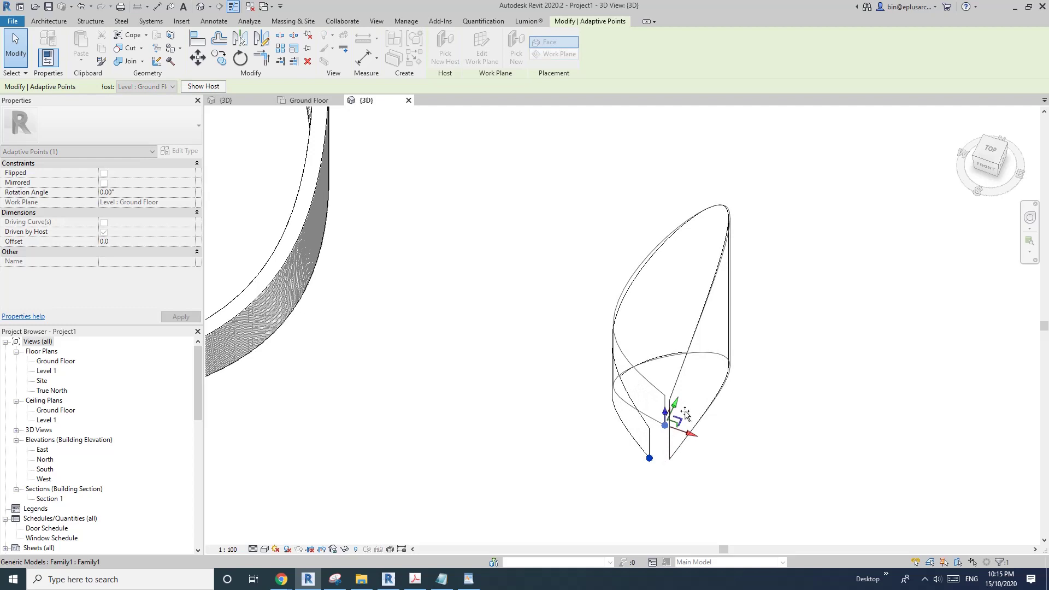
left_click_drag(663, 436, 665, 437)
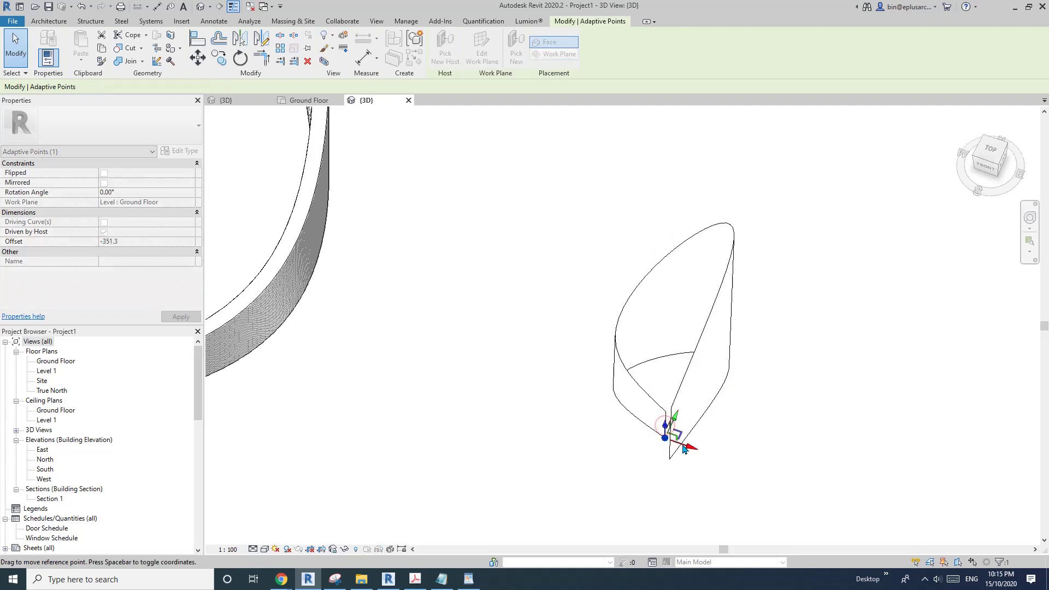
scroll(660, 431, "down", 1)
key("Escape")
Step: Shift adaptive point 1 of the smaller component slightly sideways to line up with point 4
middle_click_drag(661, 432, 672, 394)
scroll(645, 423, "down", 2)
left_click(674, 383)
scroll(681, 393, "up", 1)
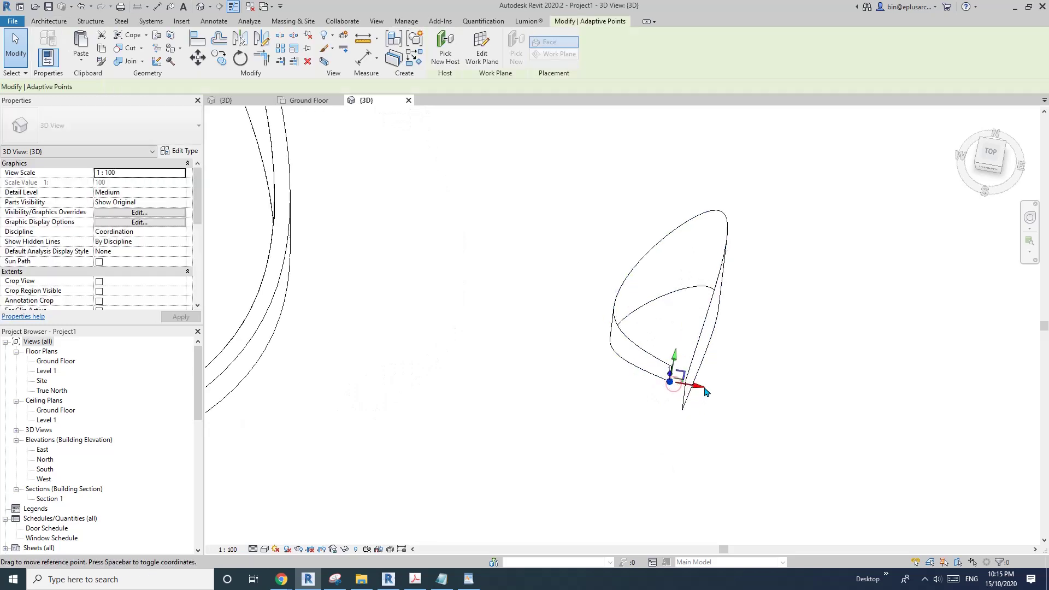
left_click_drag(705, 387, 717, 389)
Step: From the front view, raise adaptive point 1 of the smaller component back toward the Ground Floor level
mouse_move(719, 393)
middle_mouse_down("shift")
mouse_move(698, 369)
mouse_move(794, 274)
mouse_move(723, 81)
mouse_move(757, 89)
middle_mouse_up("shift")
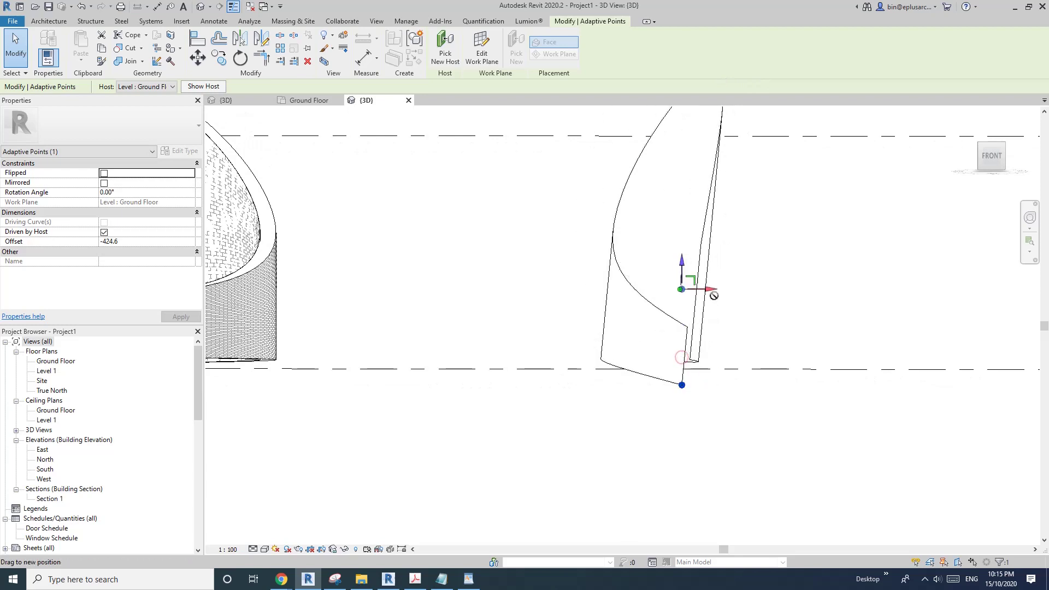
left_click(1014, 552)
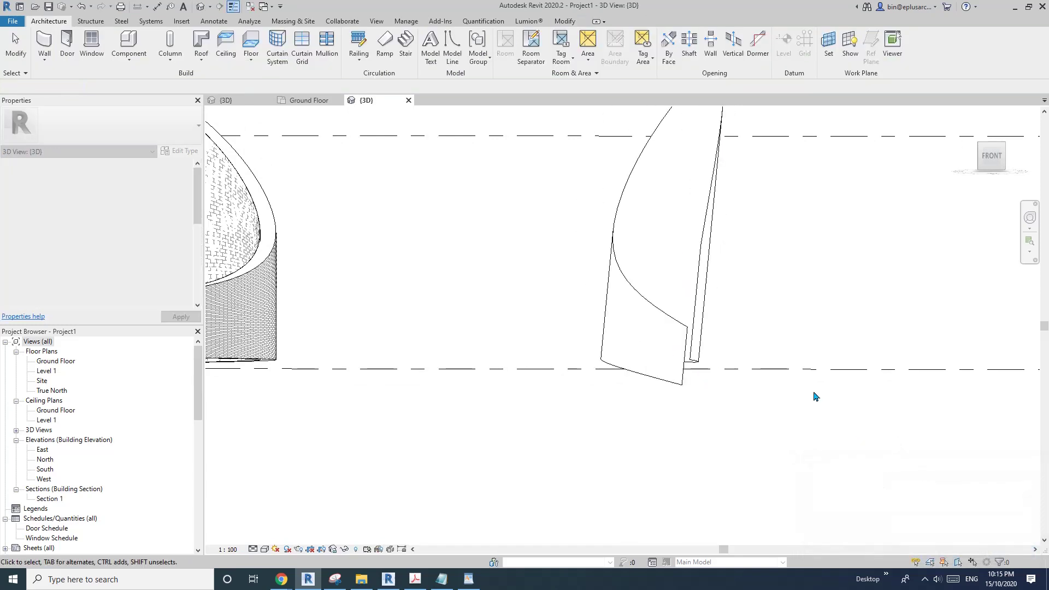
left_click(682, 386)
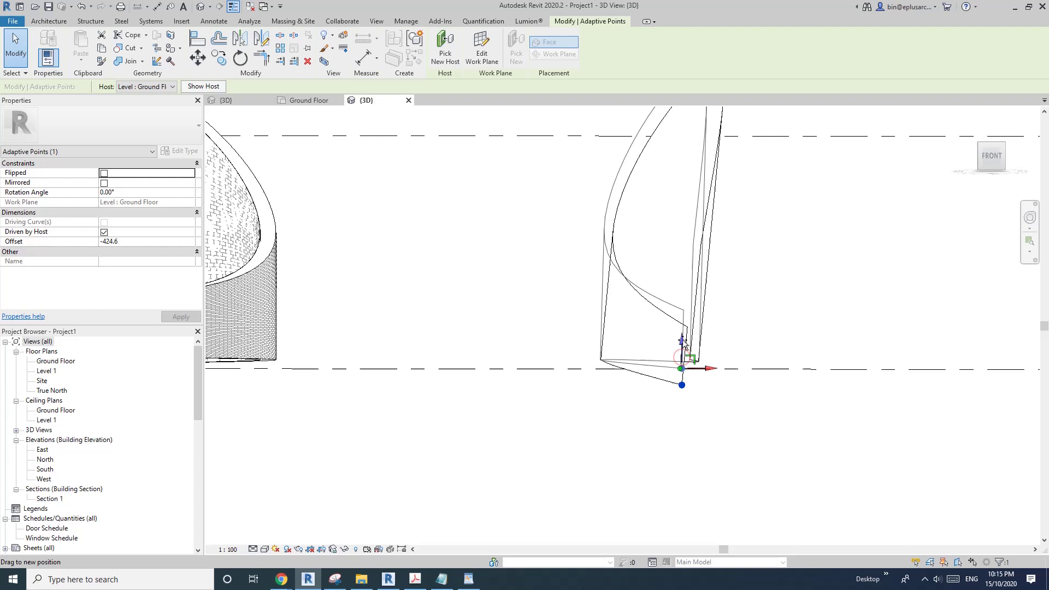
left_click_drag(685, 339, 683, 332)
left_click(767, 349)
Step: Create a Double brick - 270 wall by face on the smaller looped component
scroll(766, 348, "down", 2)
middle_click_drag(734, 354, 595, 367, "shift")
left_click(45, 60)
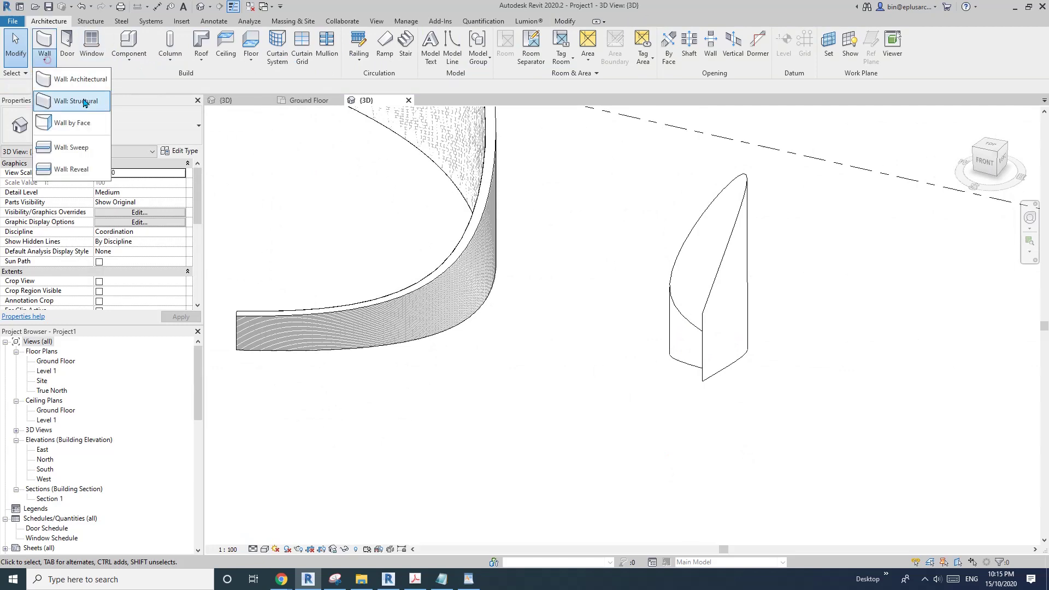
left_click(76, 129)
left_click(734, 323)
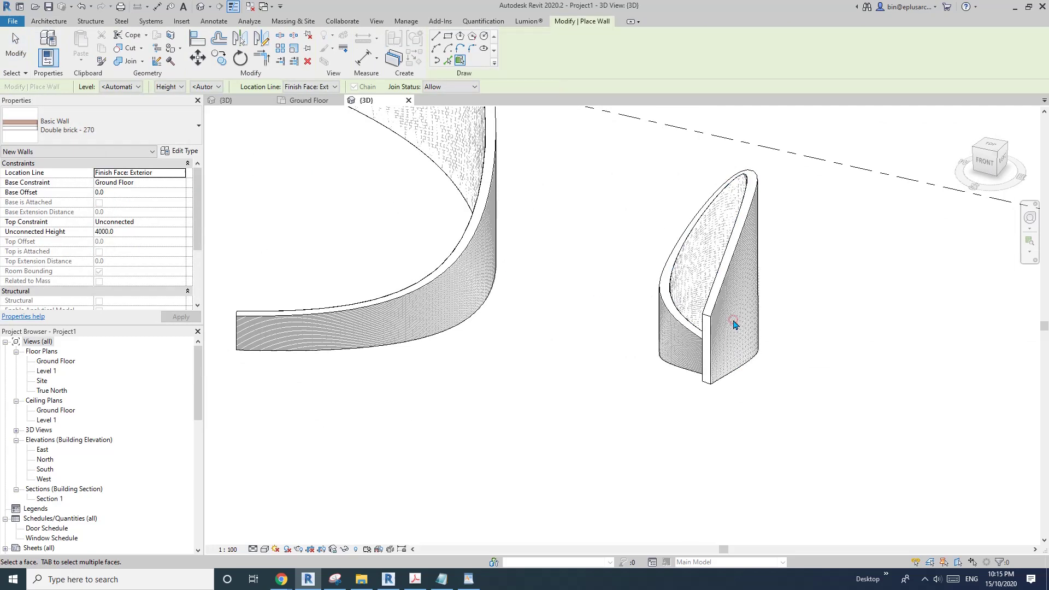
key("Escape")
Step: Delete the brick wall from the smaller looped component
middle_click_drag(733, 326, 665, 326, "shift")
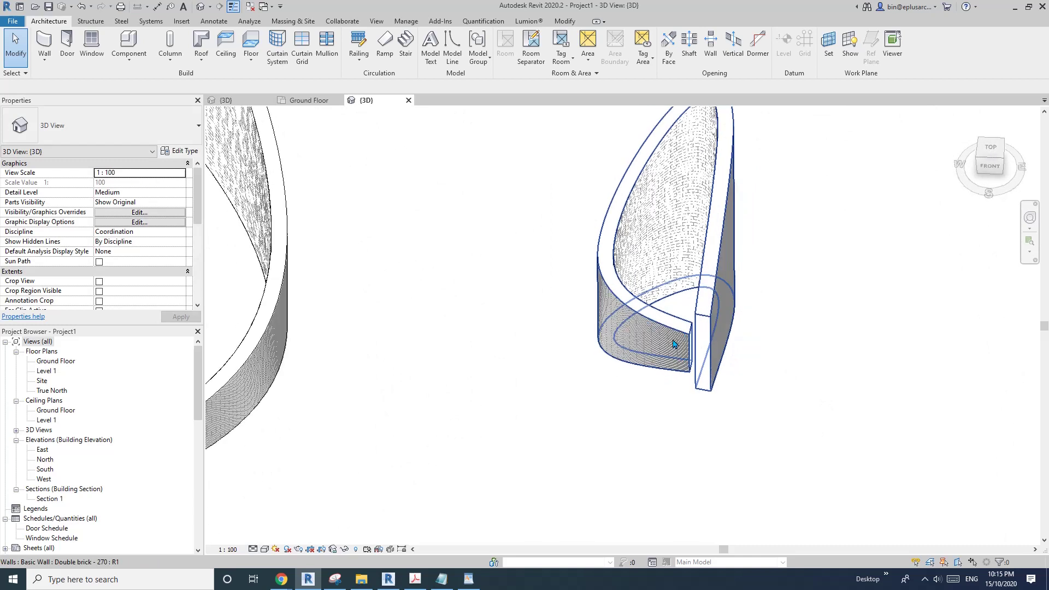
left_click(673, 343)
key("Delete")
Step: Shift the end adaptive point of the smaller component slightly sideways, toward the face at its opposite end
left_click(693, 360)
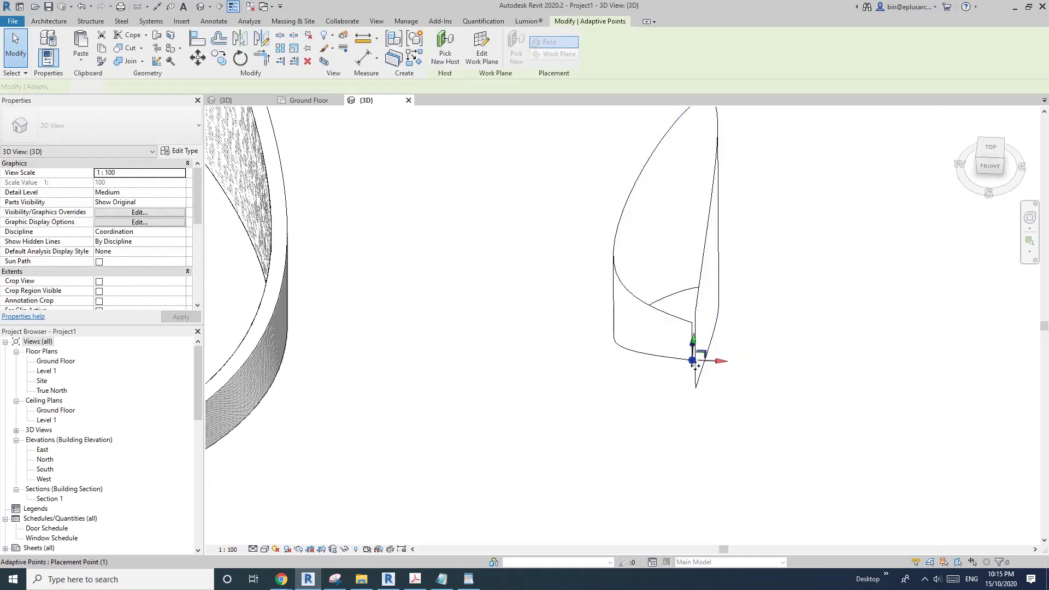
left_click_drag(726, 361, 732, 362)
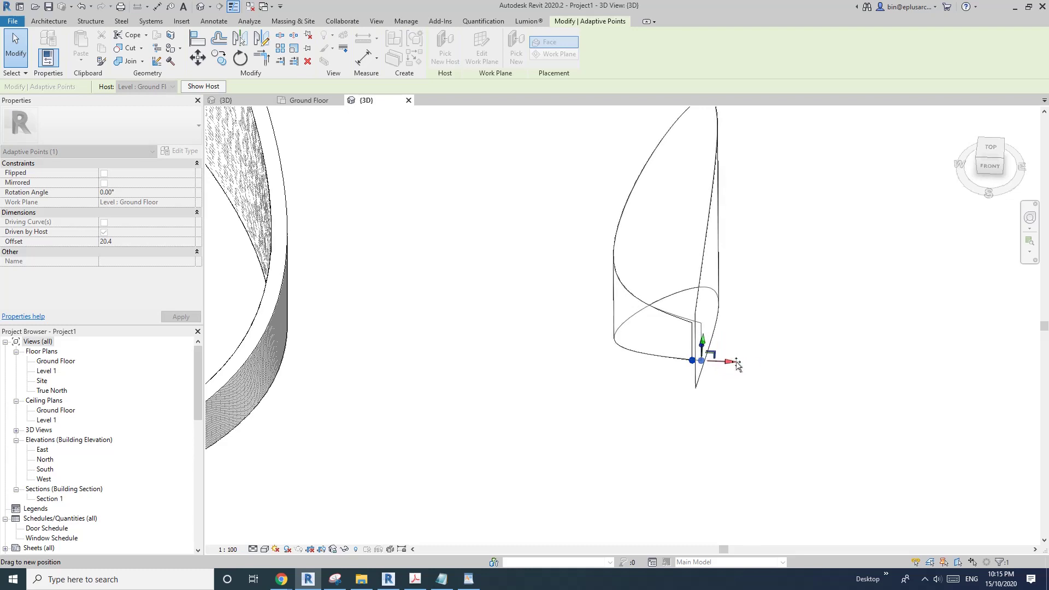
left_click_drag(737, 365, 740, 367)
mouse_move(749, 378)
middle_mouse_down("shift")
mouse_move(789, 388)
mouse_move(733, 389)
middle_mouse_up("shift")
key("Escape")
Step: Place a Double brick - 270 wall by face on the reshaped smaller component
left_click(47, 62)
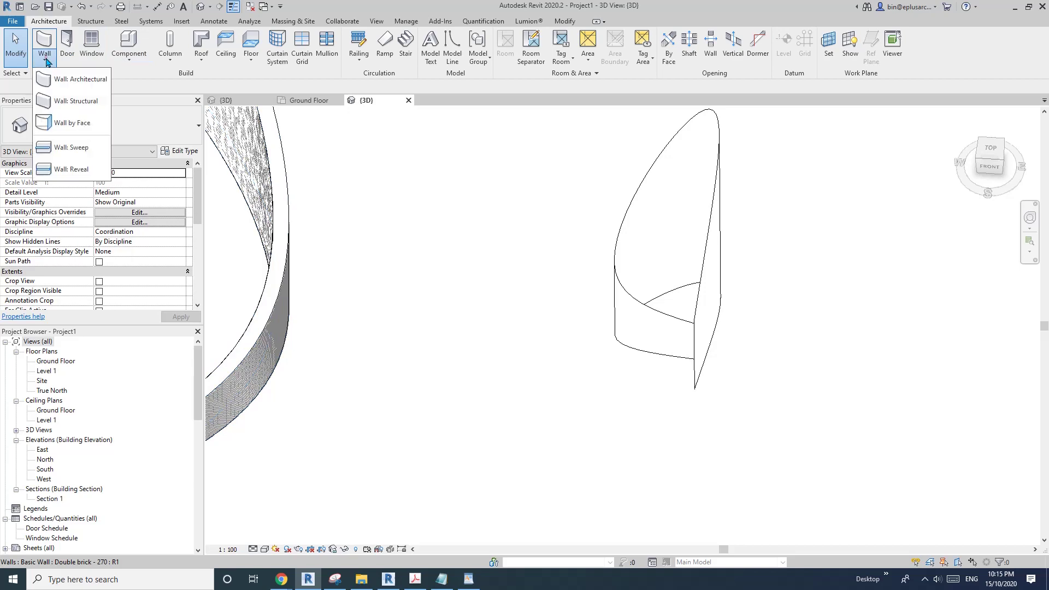
left_click(69, 123)
left_click(717, 299)
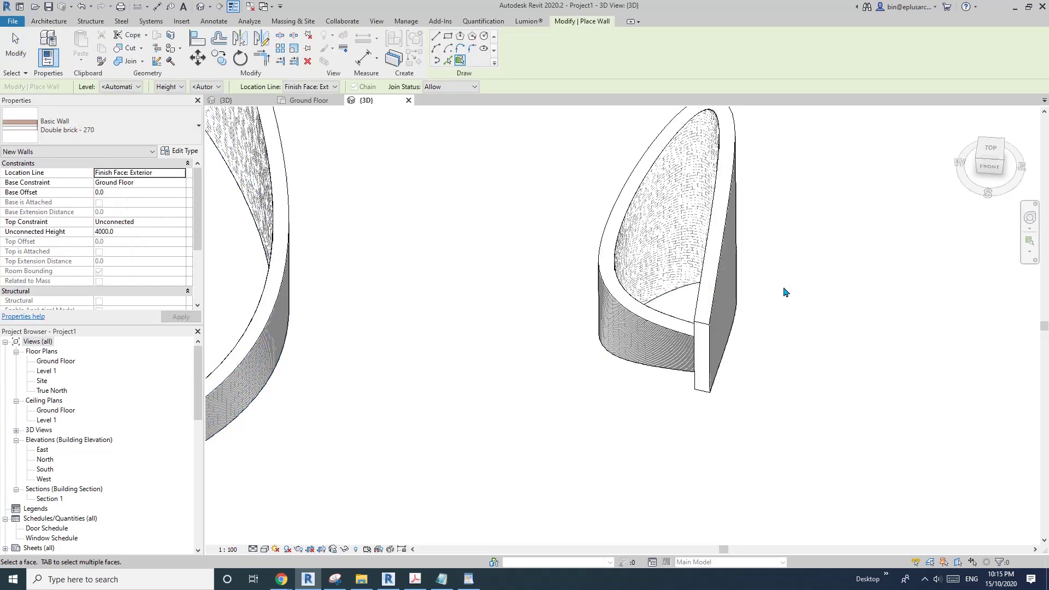
middle_click_drag(786, 292, 732, 310, "shift")
key("Escape")
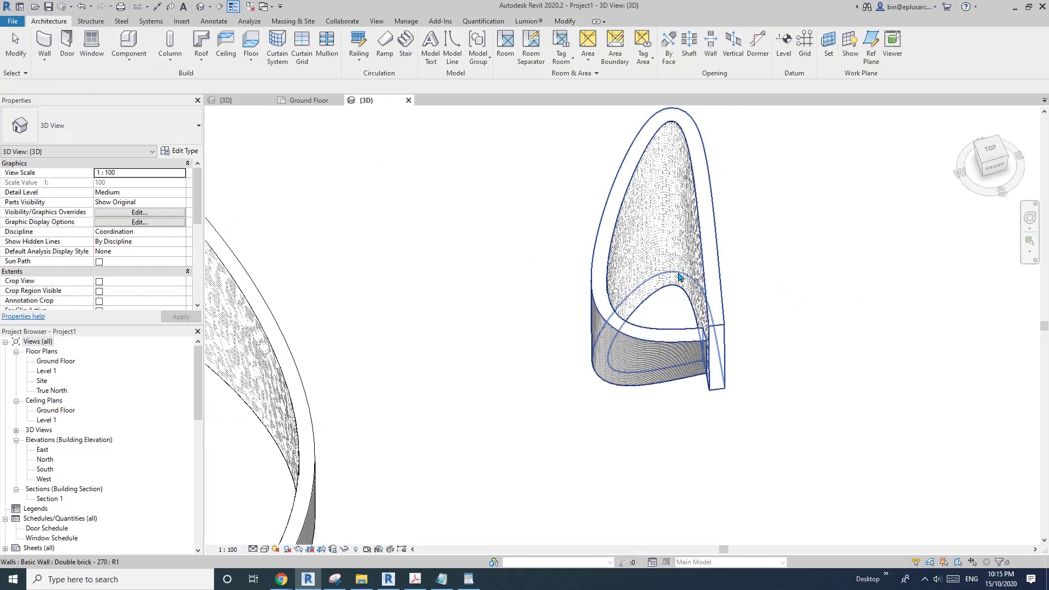
Step: Delete the brick wall from the larger curved component
middle_click_drag(559, 224, 707, 278, "shift")
left_click(709, 276)
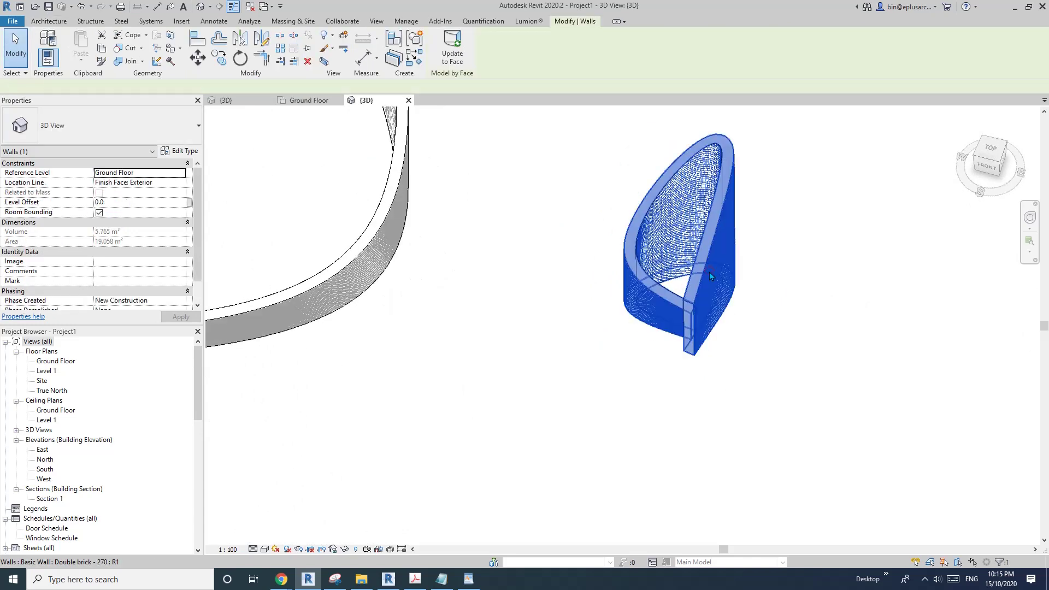
scroll(629, 317, "down", 3)
scroll(467, 317, "down", 1)
middle_click_drag(468, 317, 580, 359)
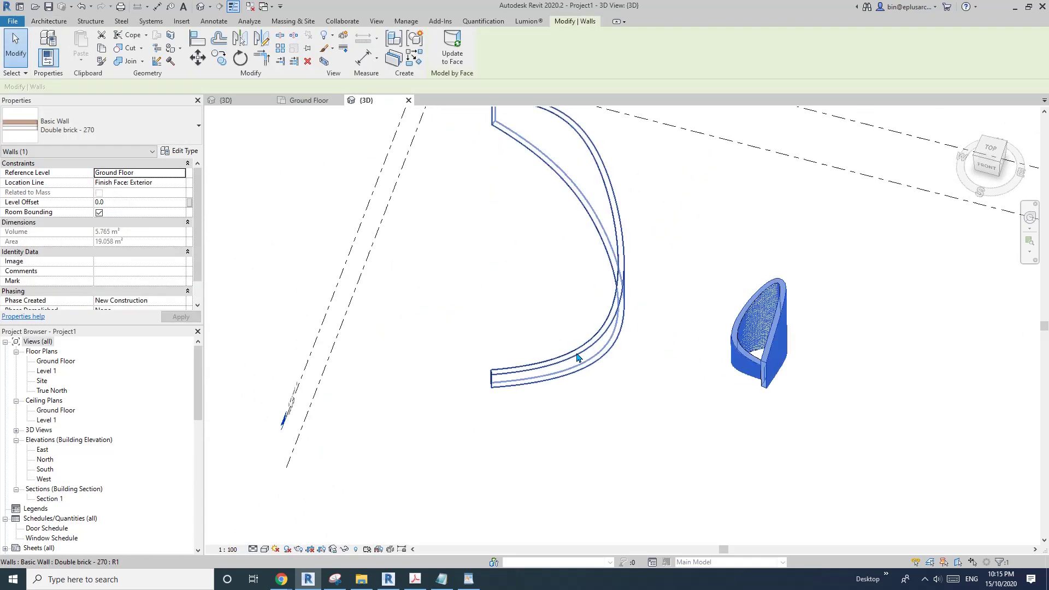
left_click(583, 355)
key("Delete")
Step: Move the larger component's front end point back inside the curve and pull its neighbouring adaptive point inward
left_click(490, 388)
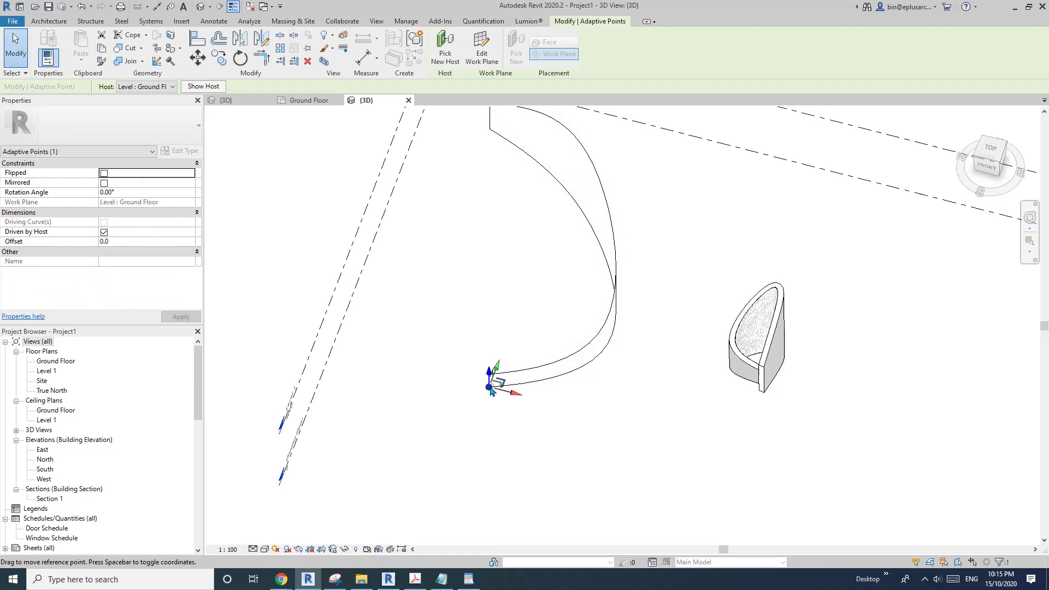
left_click_drag(499, 370, 652, 178)
left_click_drag(610, 225, 613, 288)
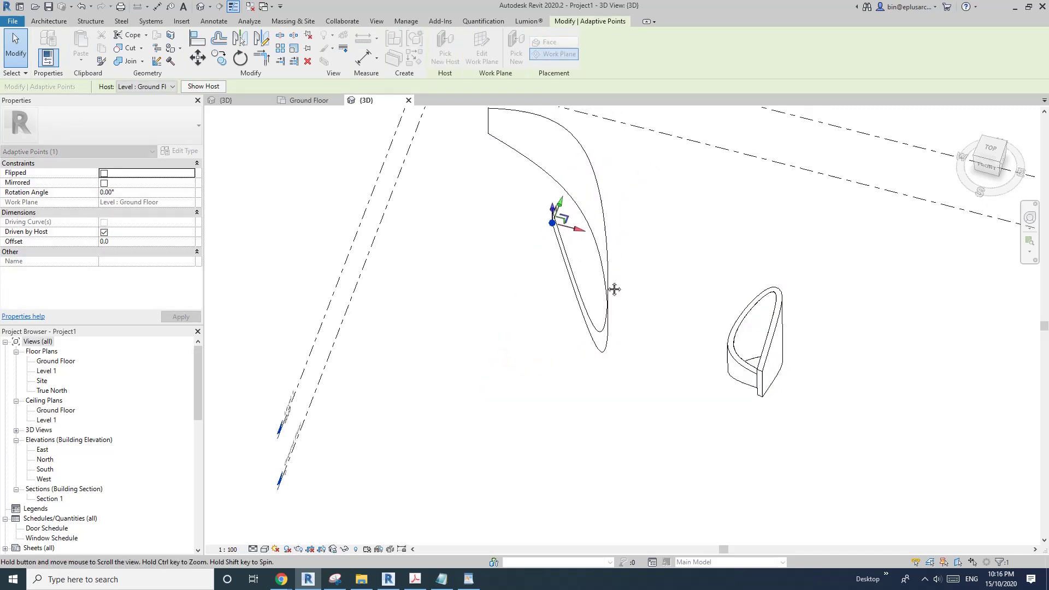
middle_click_drag(614, 288, 597, 383, "shift")
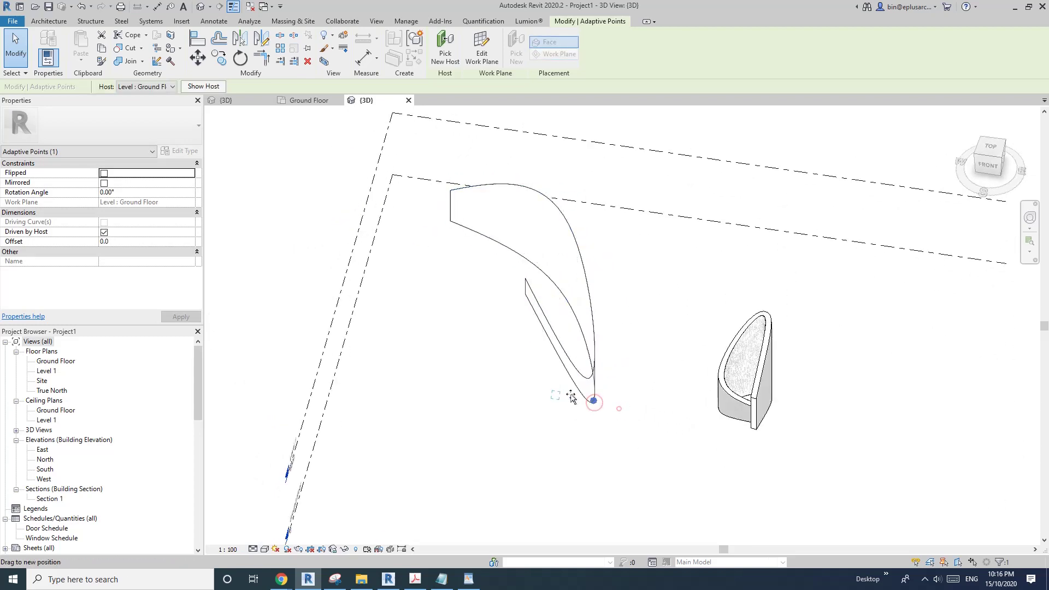
left_click_drag(571, 397, 566, 315)
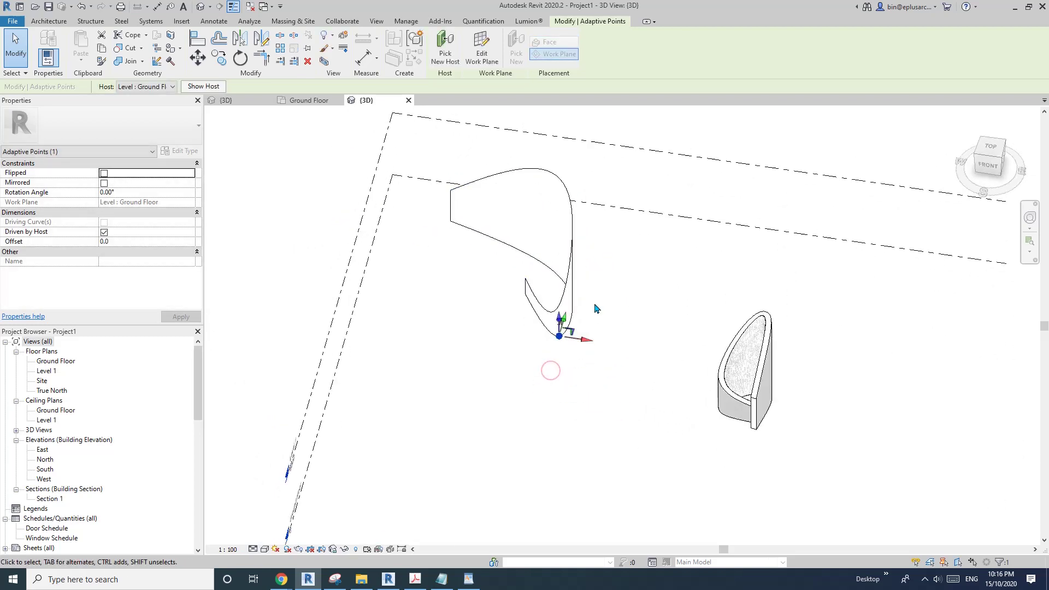
Step: Try to move the larger component's inner end point further back toward its opposite side
middle_click_drag(597, 309, 504, 310, "shift")
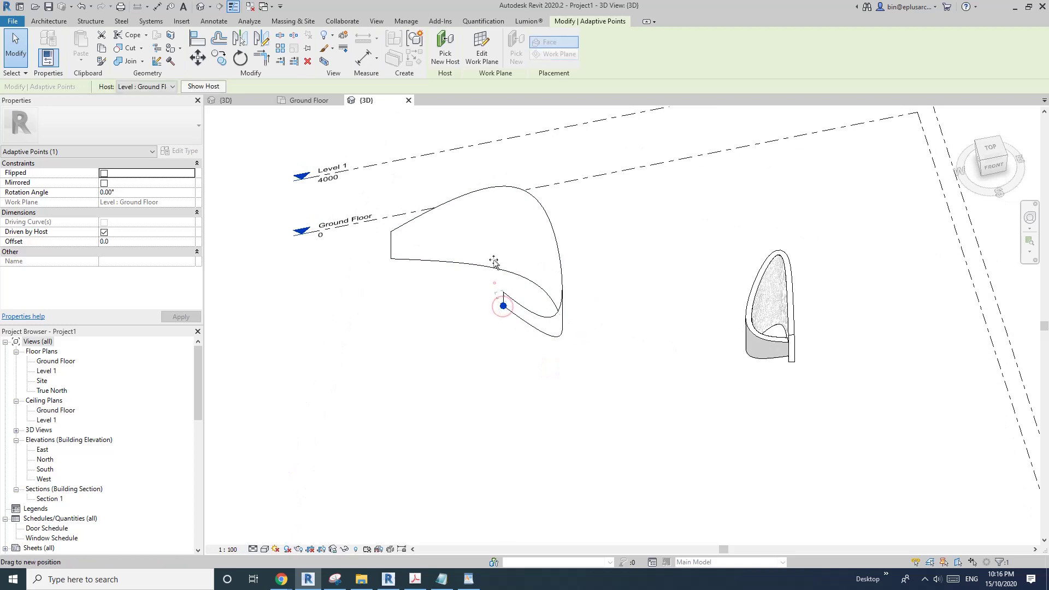
left_click_drag(493, 260, 493, 223)
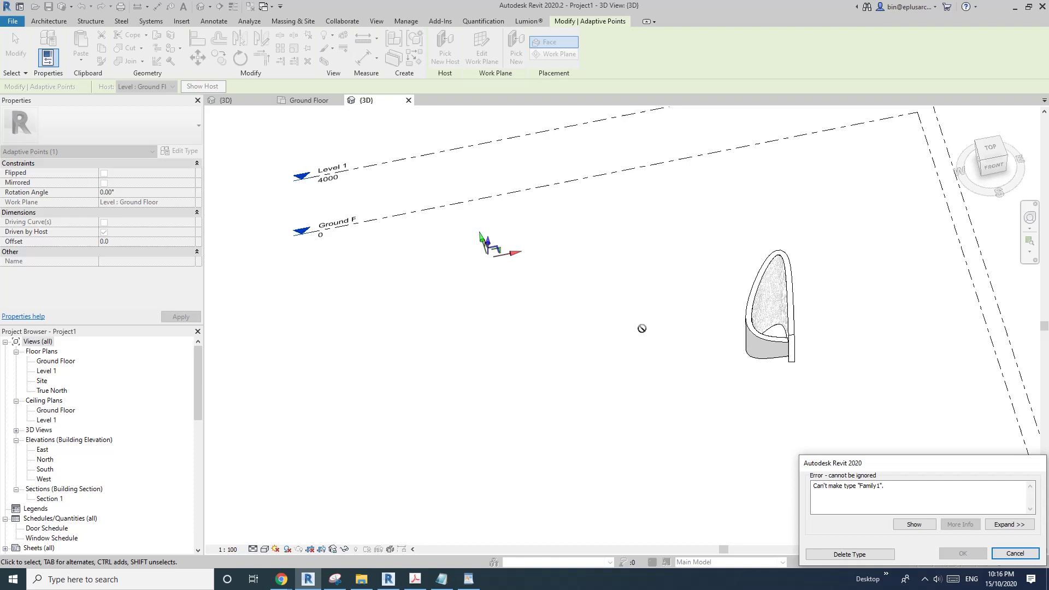
key("Escape")
Step: Create a Double brick - 270 wall by face on the reshaped larger component
middle_click_drag(728, 367, 591, 399, "shift")
middle_click_drag(632, 363, 563, 399, "shift")
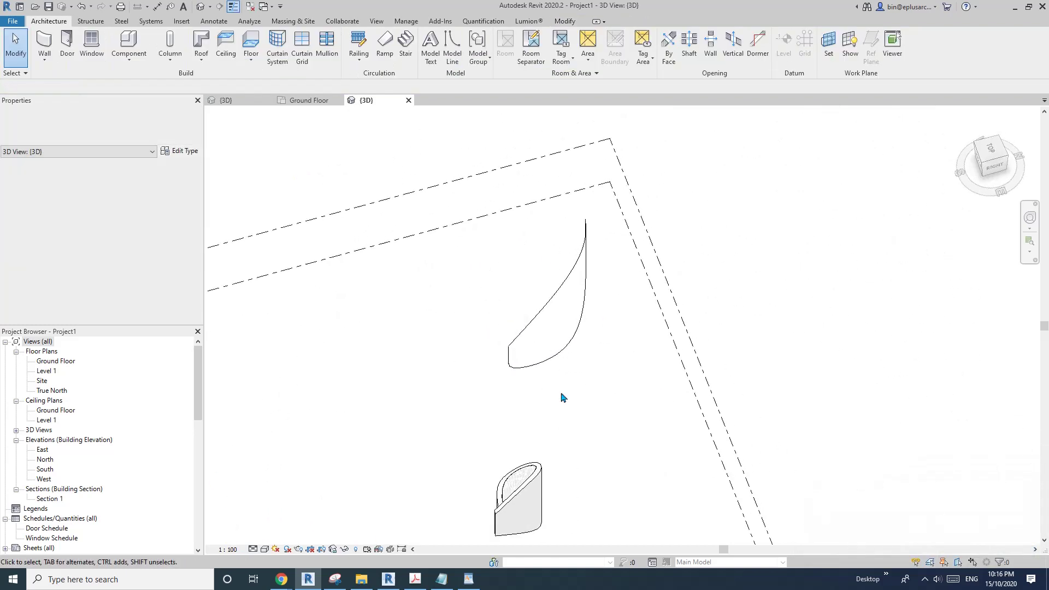
left_click(541, 499)
left_click(394, 40)
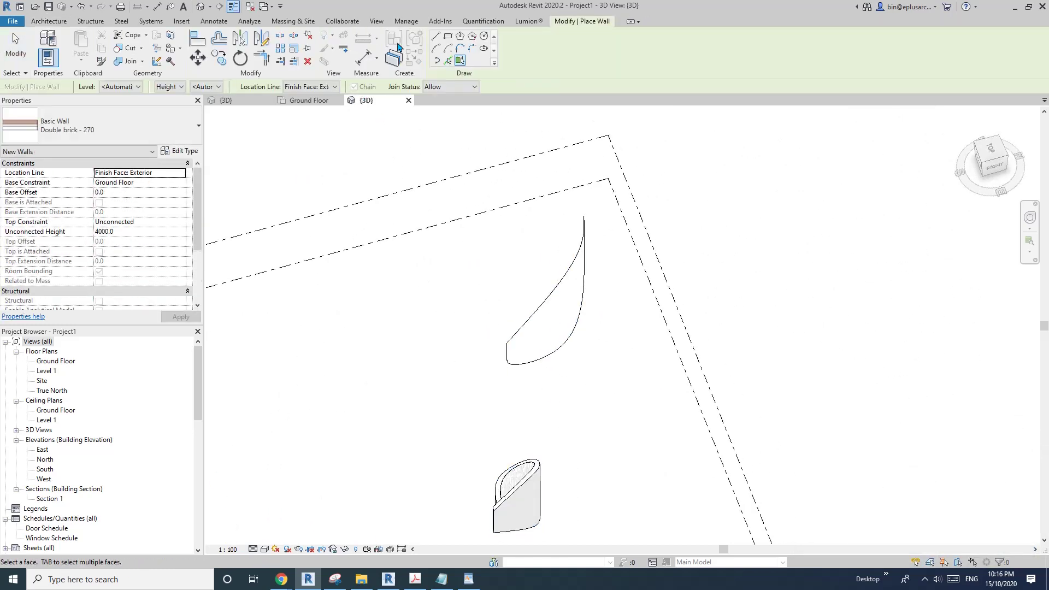
left_click(564, 342)
key("Escape")
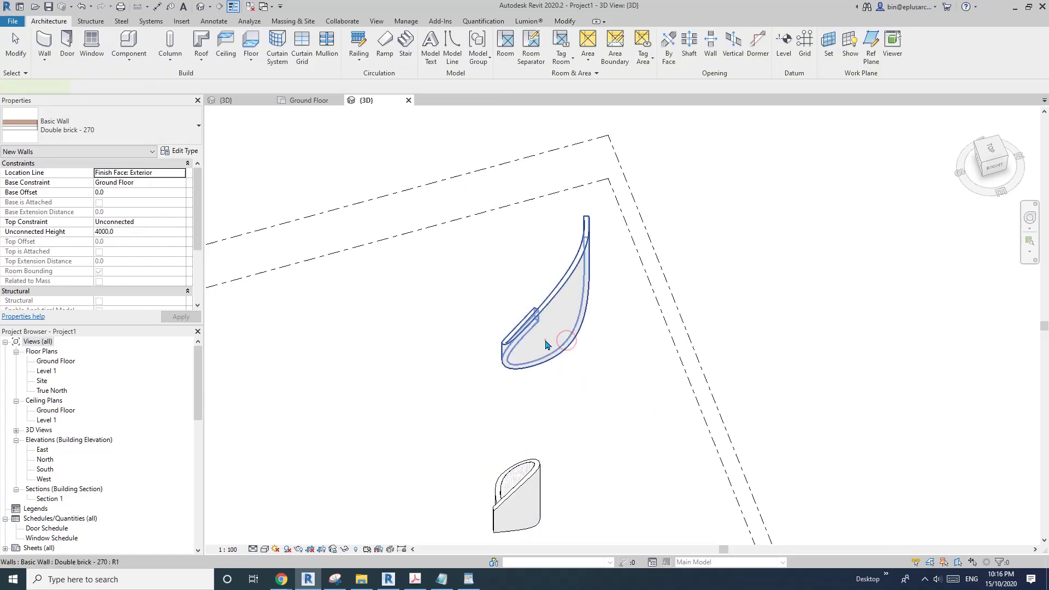
Step: Move the adaptive point at the short inward-curling end of the larger component outward to open the curve
left_click(545, 343)
middle_click_drag(546, 343, 929, 328, "shift")
scroll(546, 280, "up", 2)
left_click(566, 328)
left_click(597, 321)
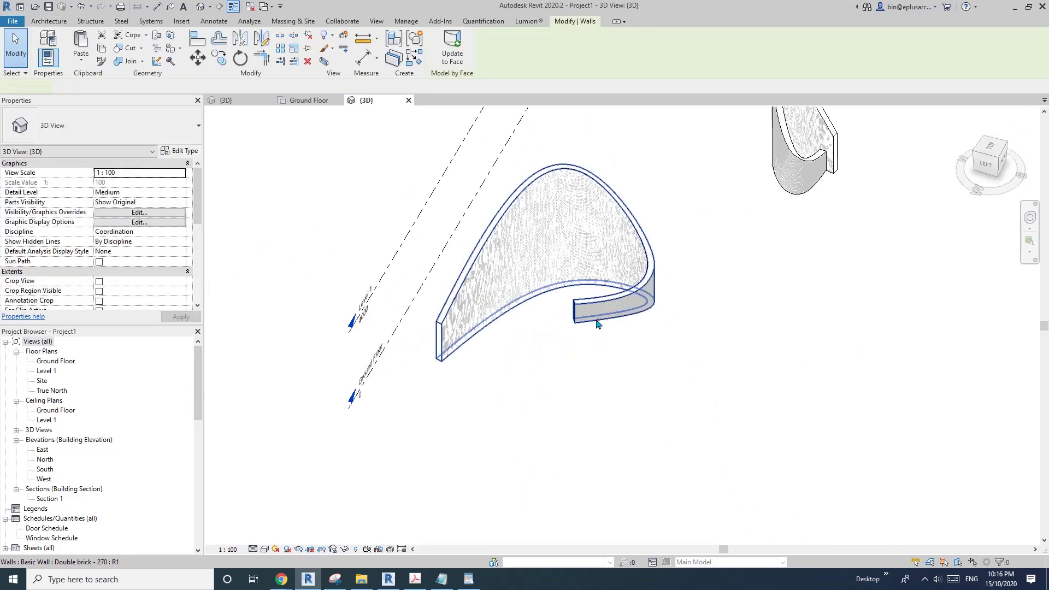
scroll(594, 319, "up", 2)
left_click(568, 322)
left_click(567, 321)
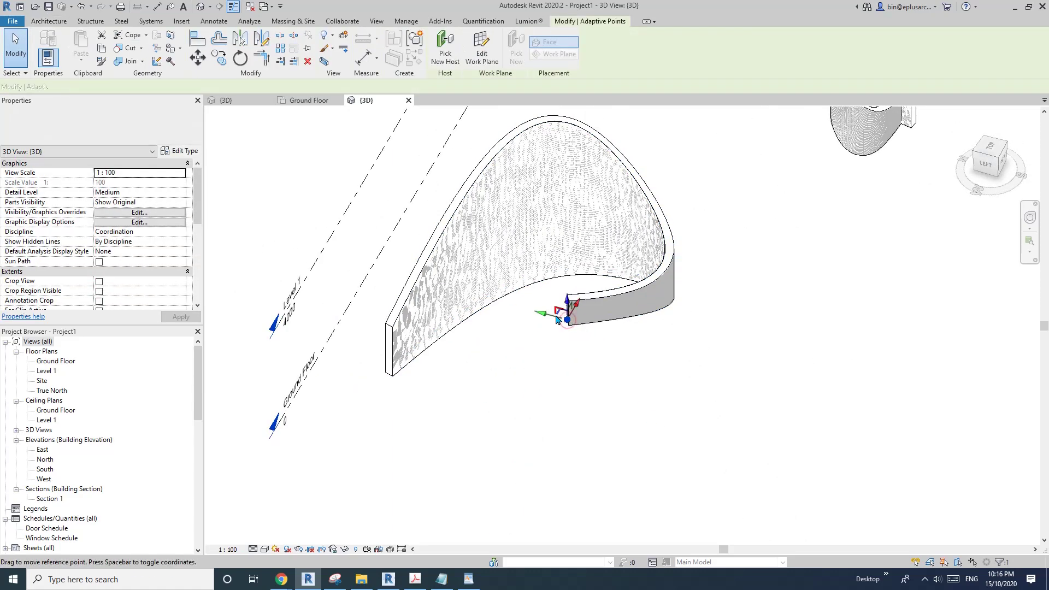
left_click_drag(541, 313, 663, 350)
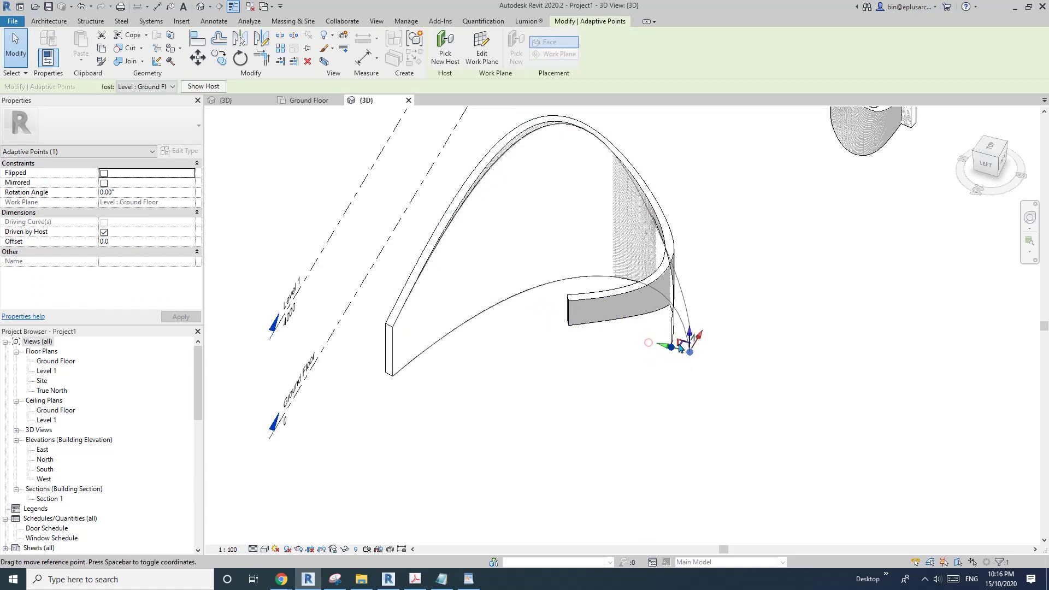
left_click(649, 342)
Step: Update the larger brick wall to match the moved component face
left_click(601, 307)
left_click(624, 308)
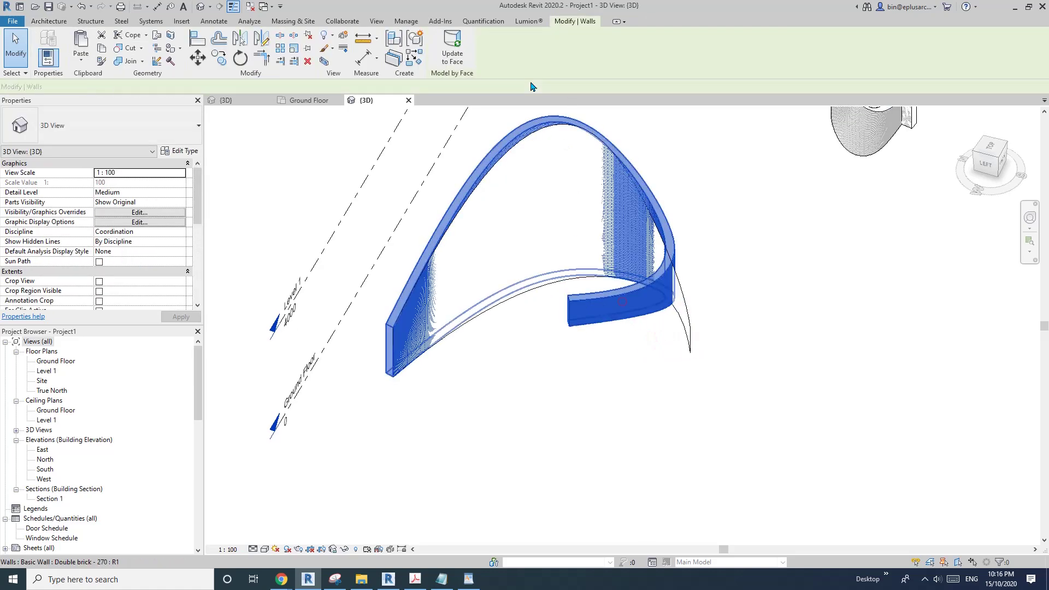
left_click(748, 178)
middle_click_drag(729, 238, 743, 181, "shift")
Step: Set the larger component's H3 height to 3000
left_click(574, 153)
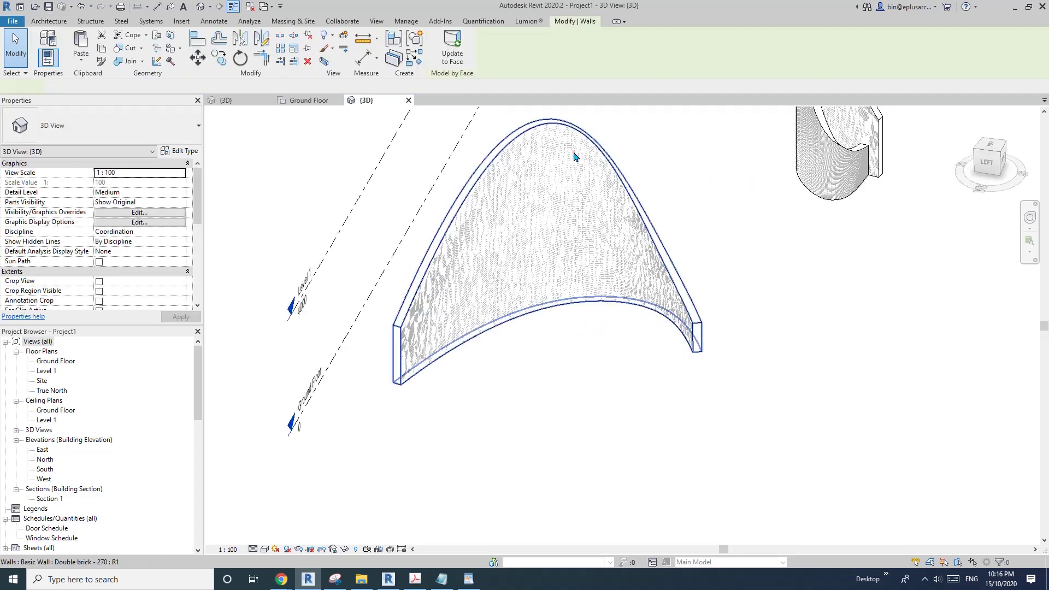
left_click(574, 157)
left_click(633, 204)
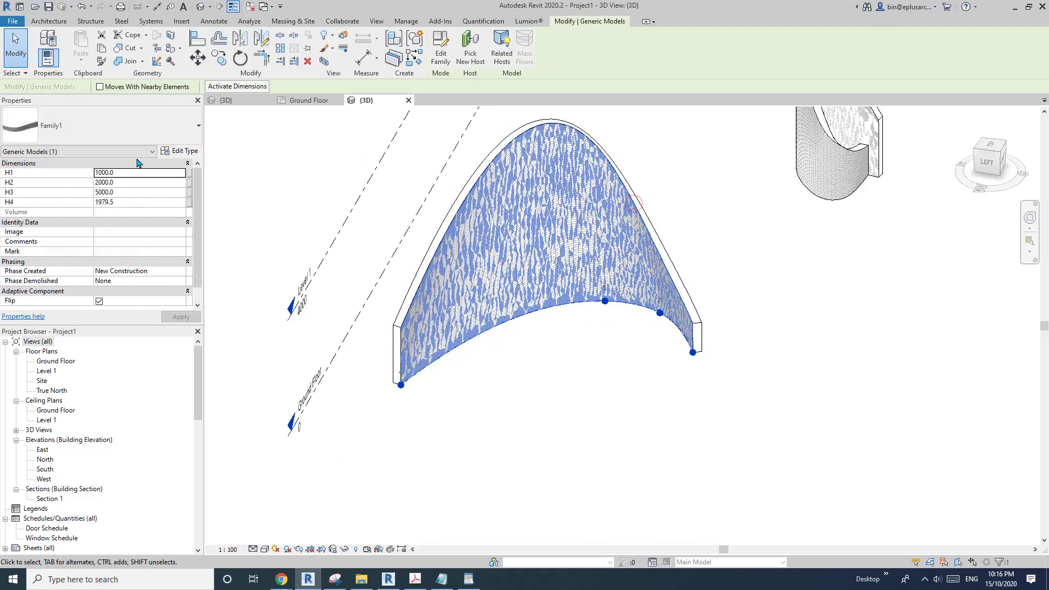
left_click(134, 193)
type("3000")
scroll(132, 207, "down", 1)
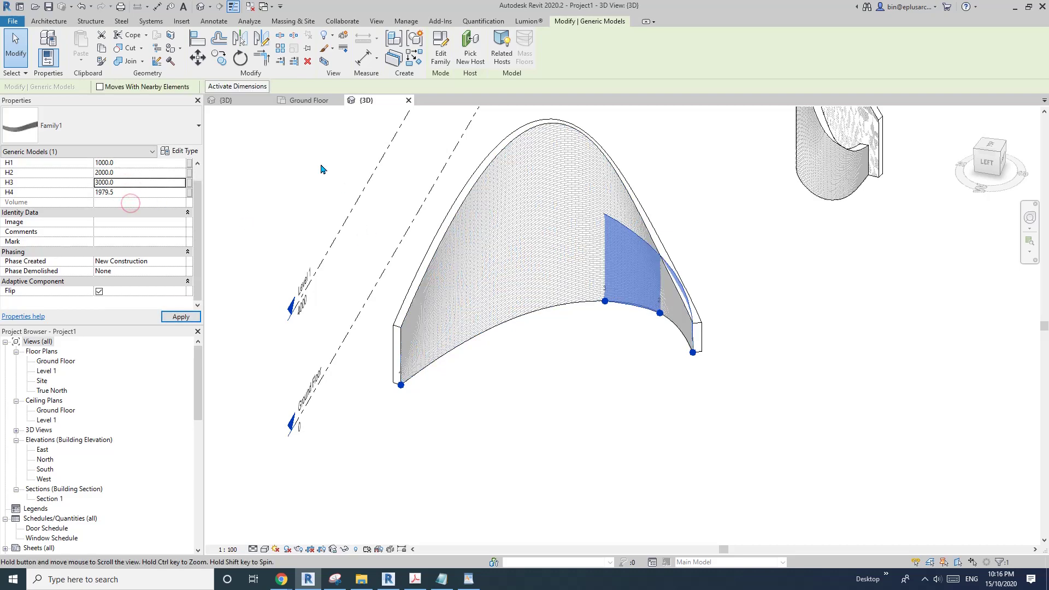
key("Escape")
Step: Update the larger brick wall to follow the component's reduced H3 height
left_click(589, 170)
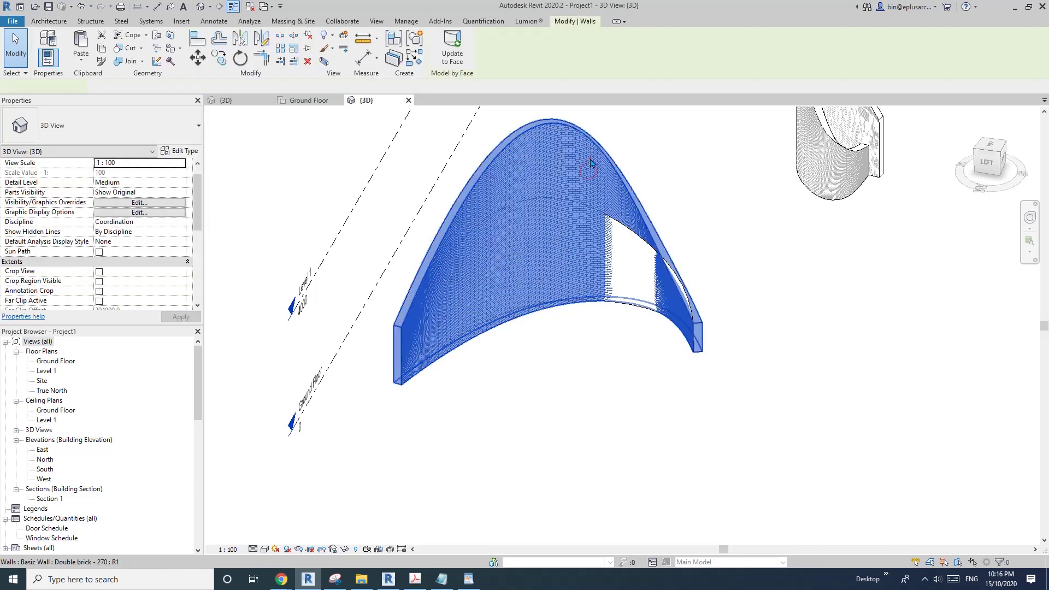
left_click(454, 47)
key("Escape")
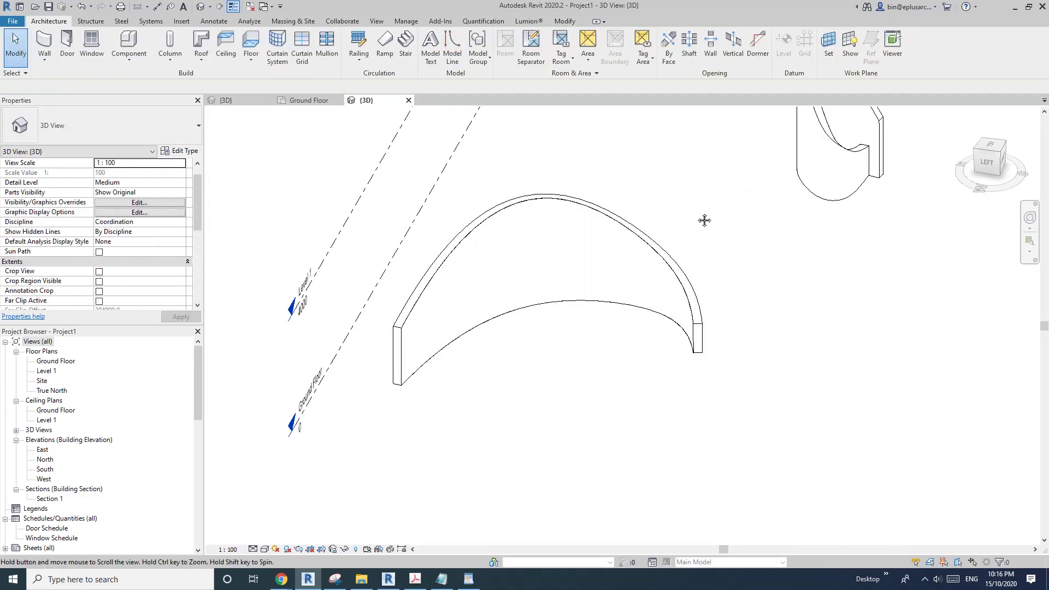
mouse_move(703, 218)
middle_mouse_down()
mouse_move(697, 299)
mouse_move(679, 286)
middle_mouse_up()
Step: Move the smaller brick wall away from its host adaptive component, toward the larger wall
left_click(823, 257)
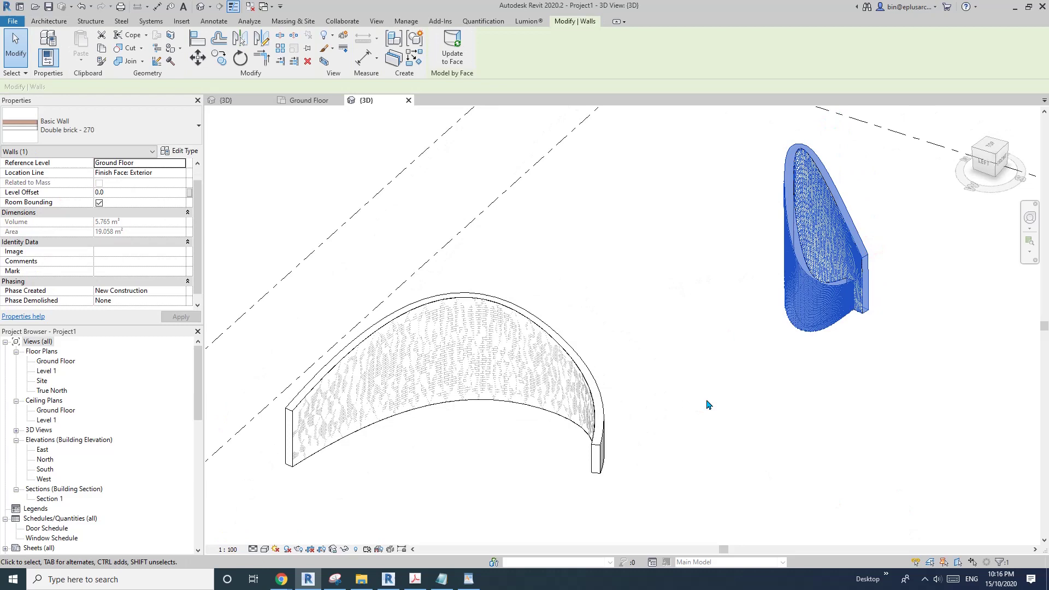
scroll(739, 336, "down", 1)
left_click_drag(809, 309, 684, 356)
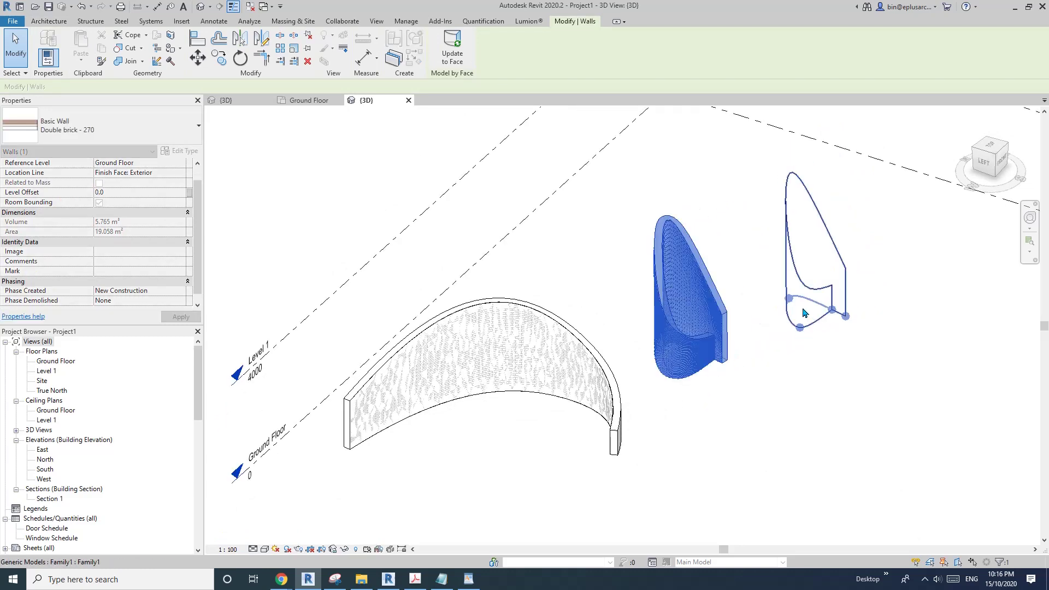
Step: Delete the smaller adaptive component left beside the moved wall, and select the smaller brick wall
left_click_drag(803, 312, 772, 347)
key("Escape")
left_click(781, 347)
mouse_move(792, 356)
middle_mouse_down()
mouse_move(745, 384)
mouse_move(806, 370)
middle_mouse_up()
key("Delete")
scroll(772, 354, "up", 2)
left_click(739, 342)
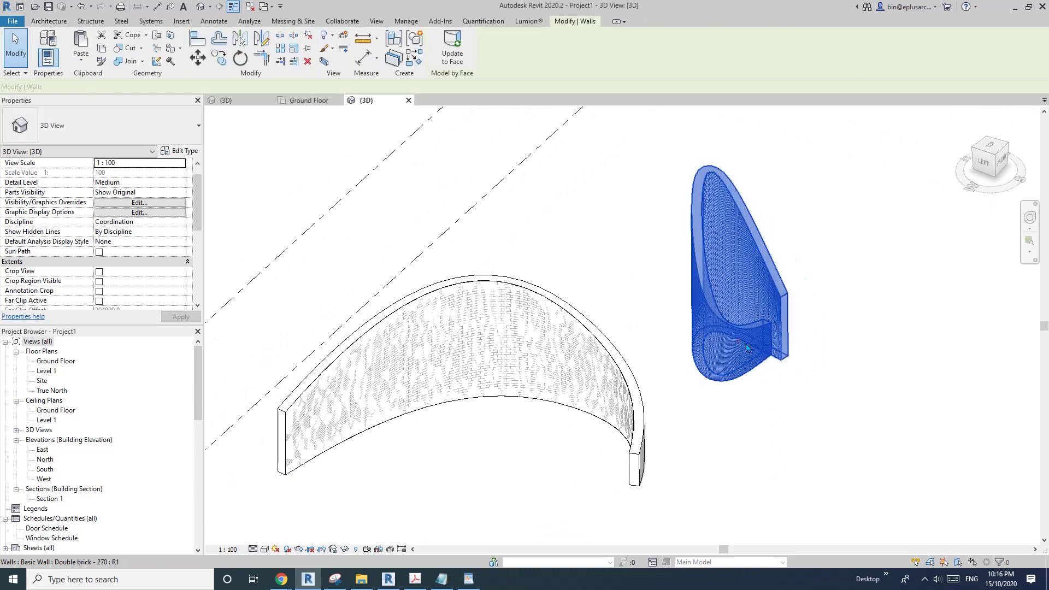